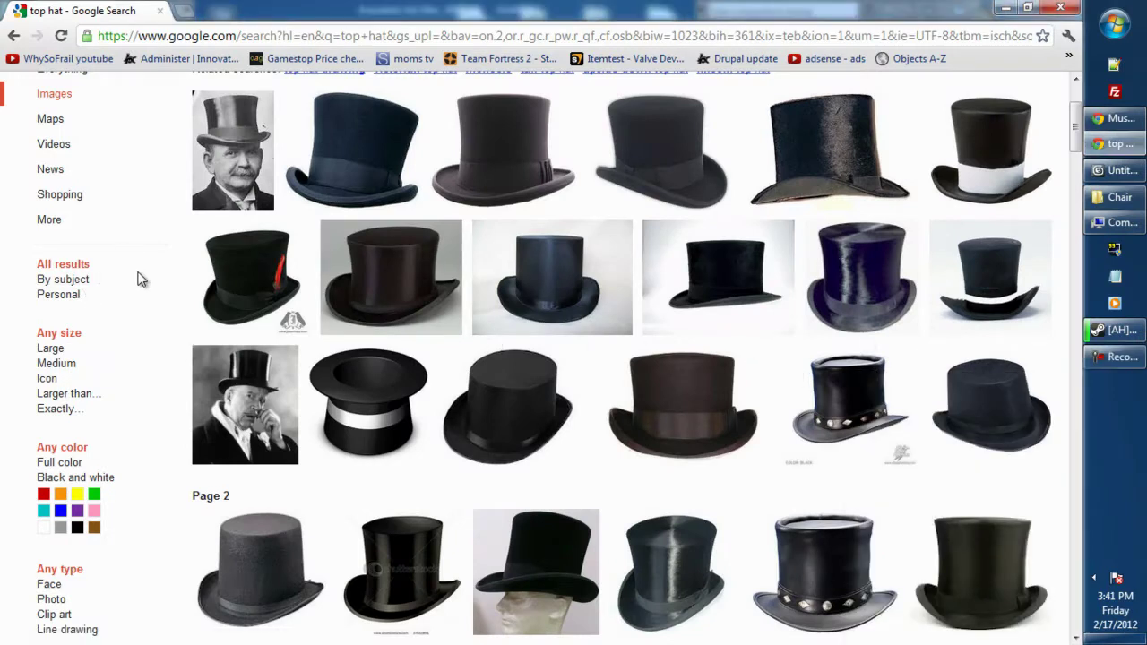
- Look through the top hat image results for reference shapes of the crown and brim
scroll(140, 282, "up", 3)
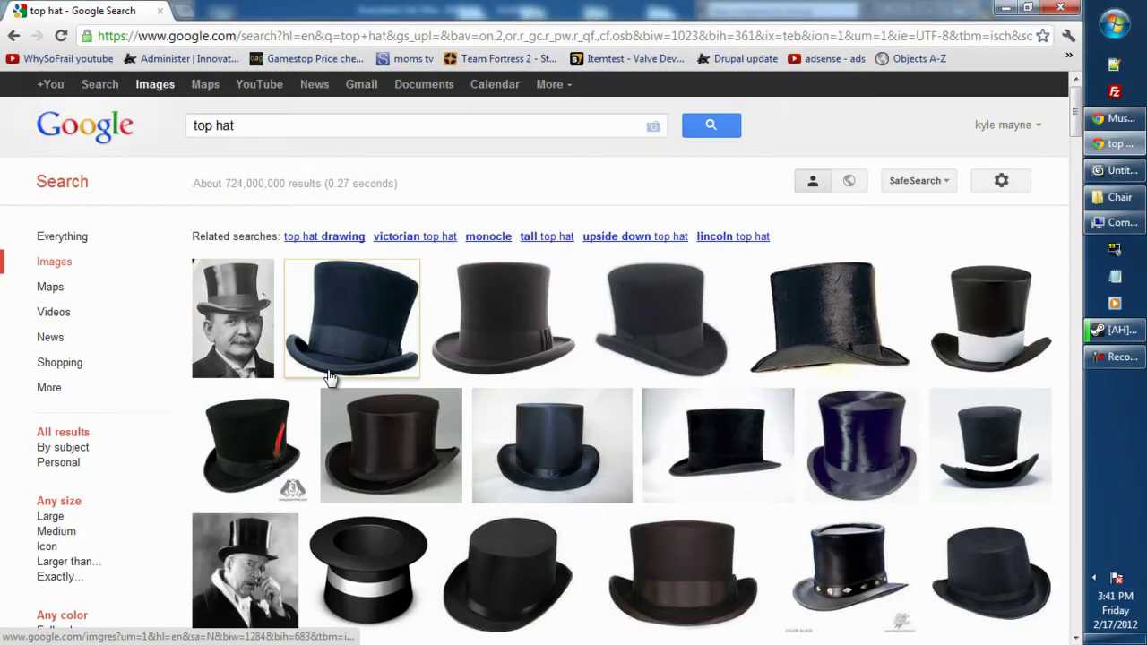
left_click(264, 126)
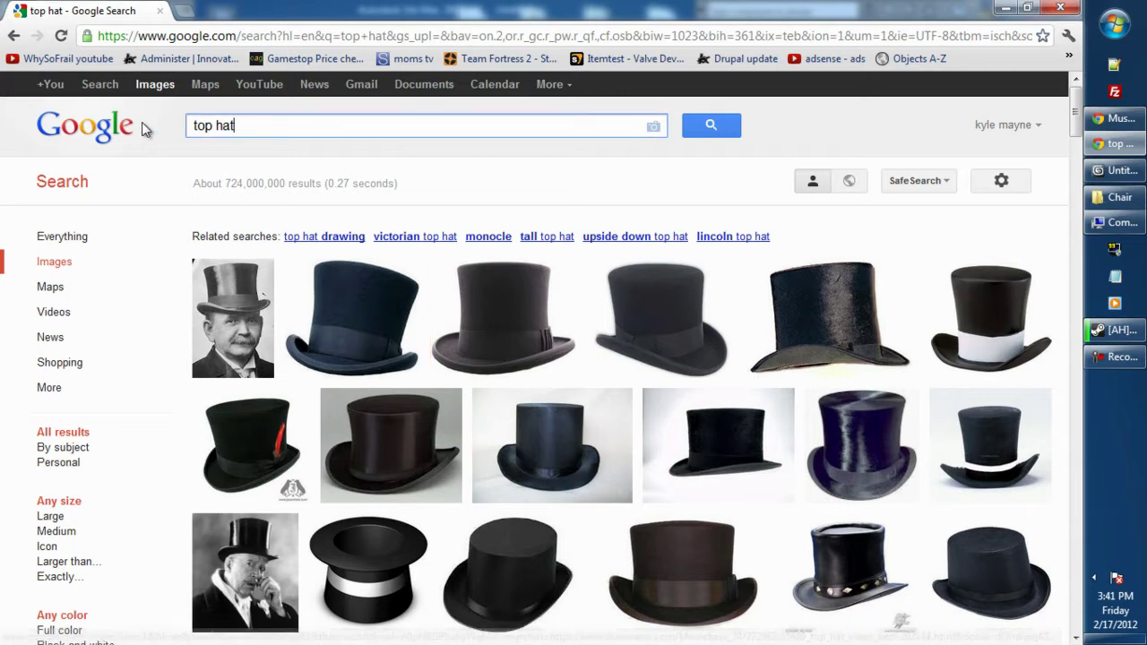
triple_click(221, 125)
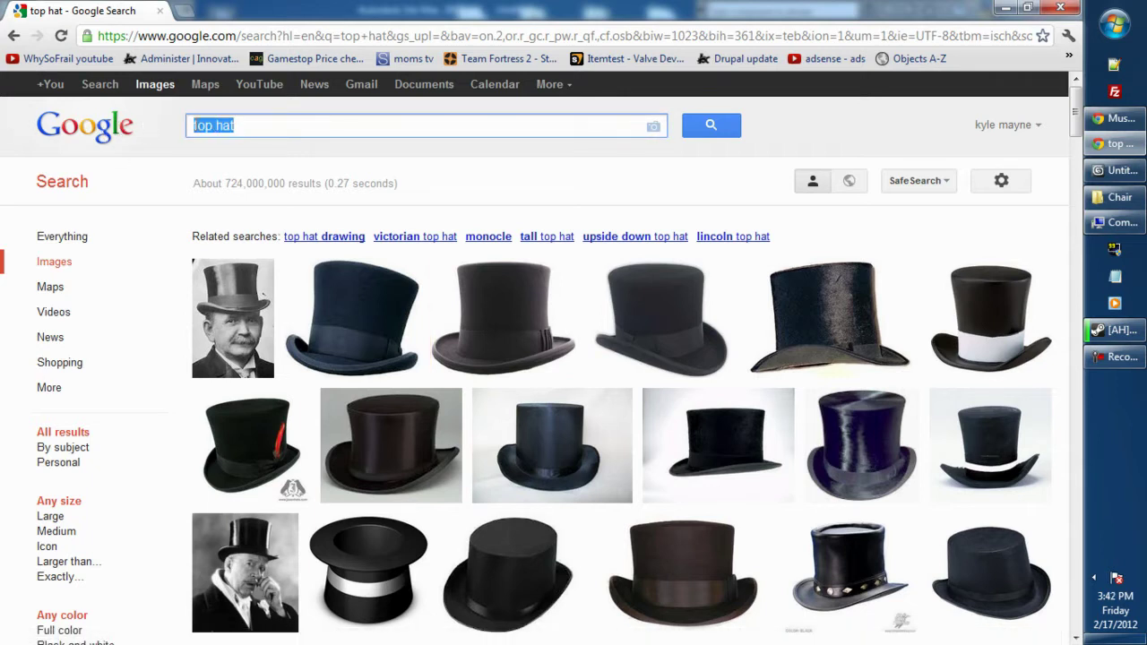
scroll(417, 335, "down", 4)
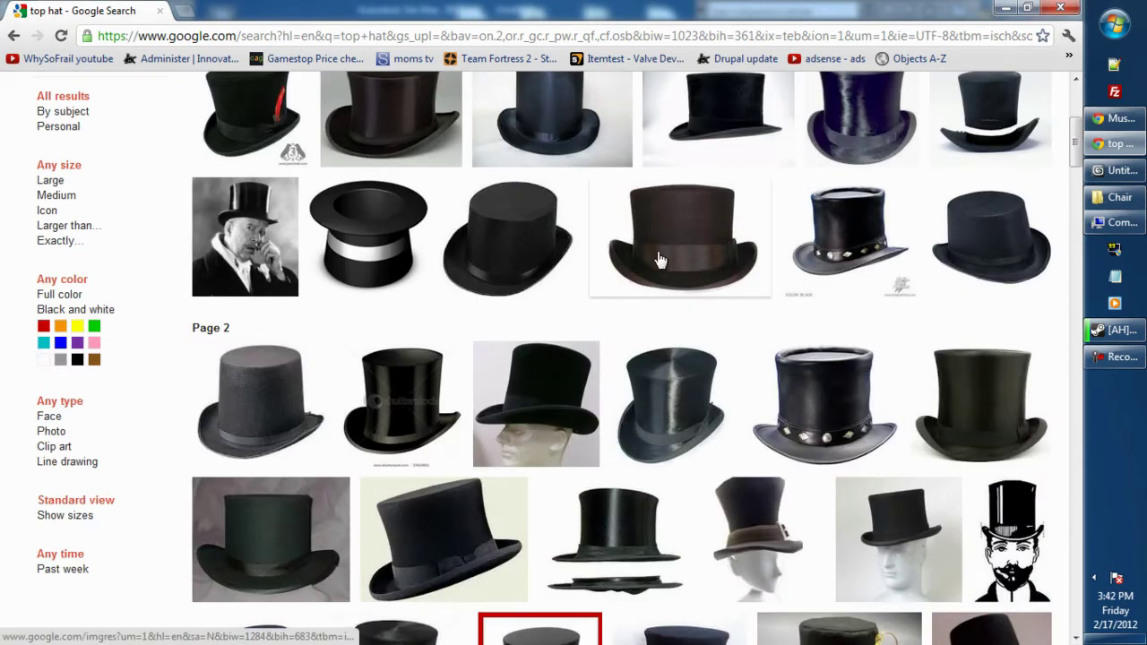
scroll(735, 322, "down", 2)
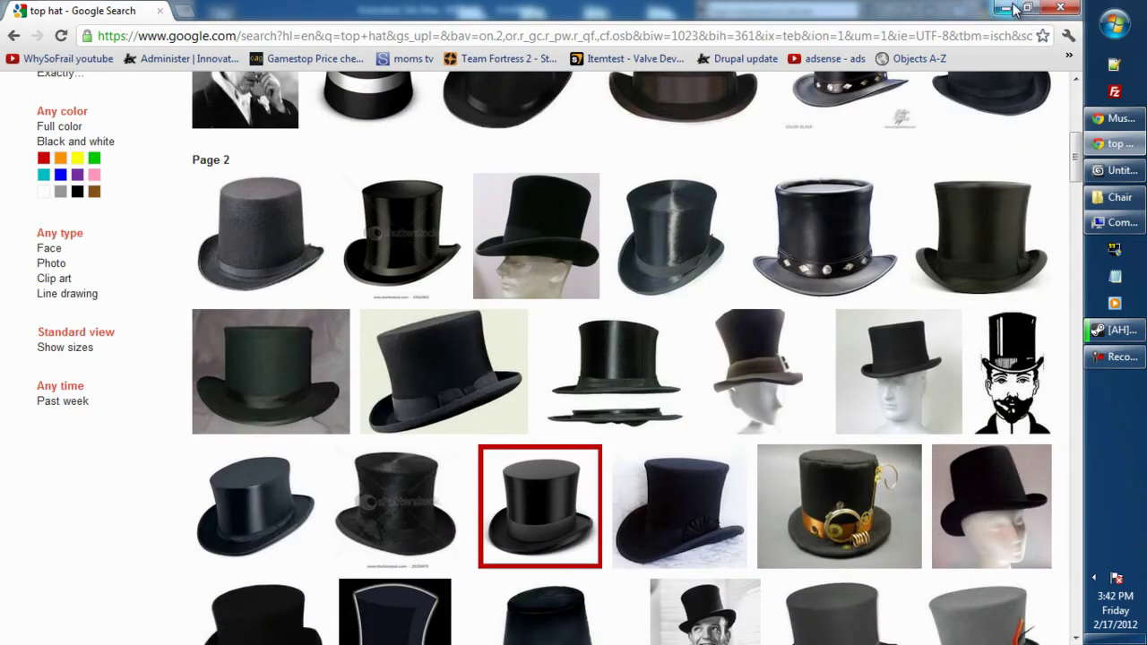
- Switch to 3ds Max and draw a circle spline of about 5'10" radius centred on the origin in the maximized Perspective viewport
left_click(1118, 171)
middle_click_drag(671, 358, 631, 437, "alt")
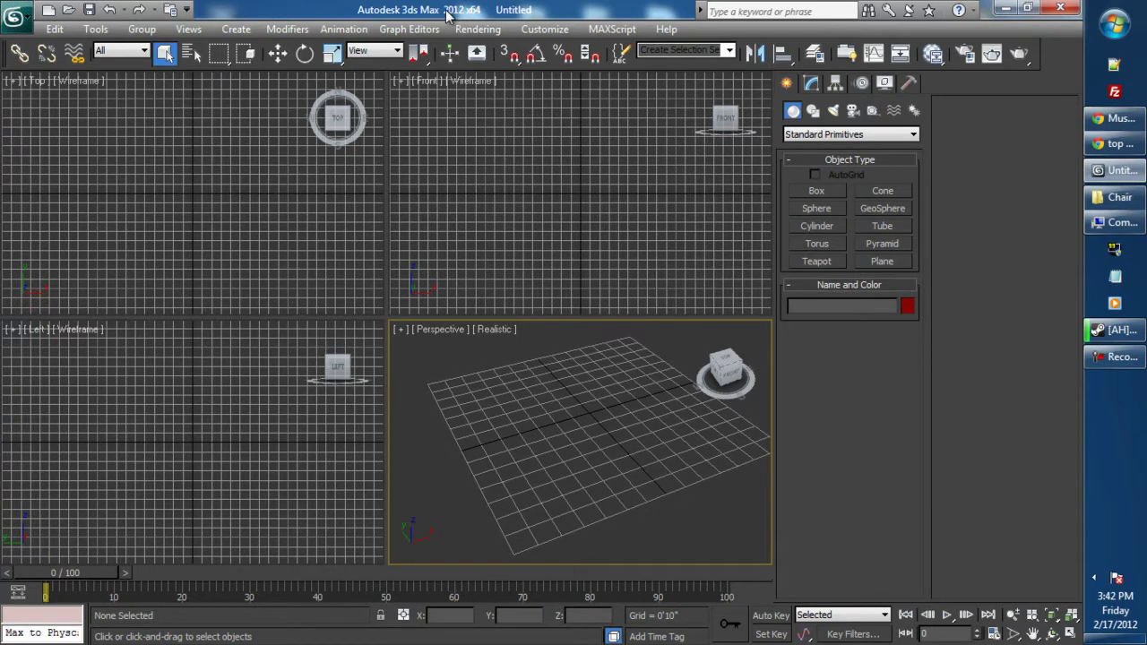
middle_click_drag(594, 458, 662, 384, "alt")
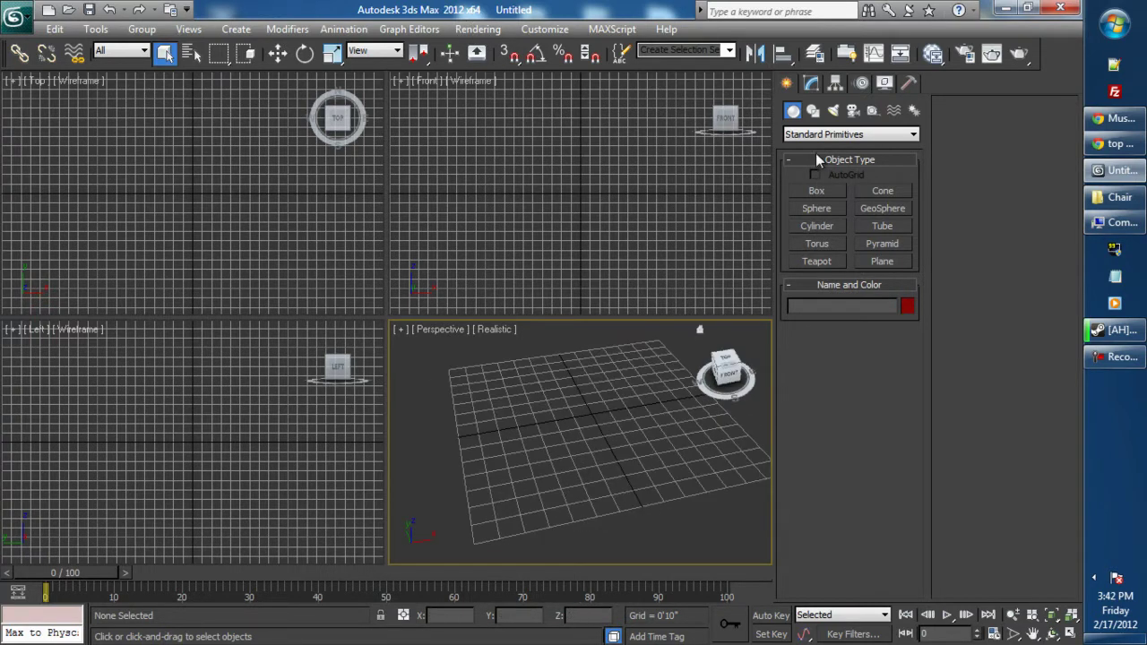
left_click(813, 111)
middle_click_drag(725, 407, 592, 438, "alt")
scroll(593, 436, "up", 3)
left_click(823, 221)
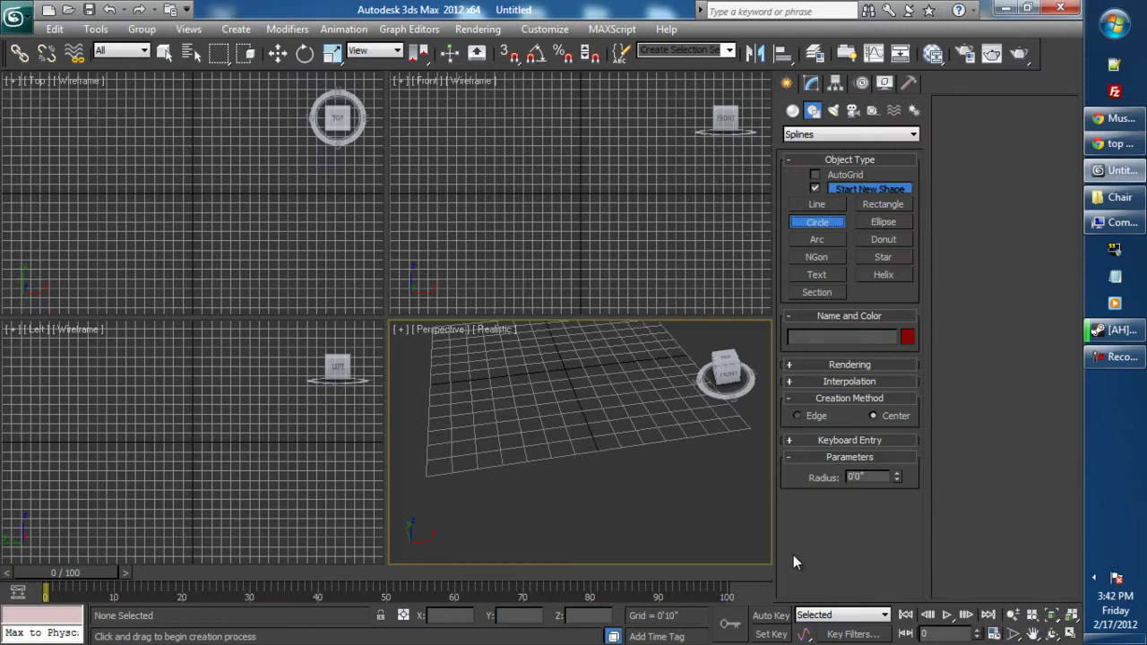
key("alt+w")
scroll(554, 415, "down", 3)
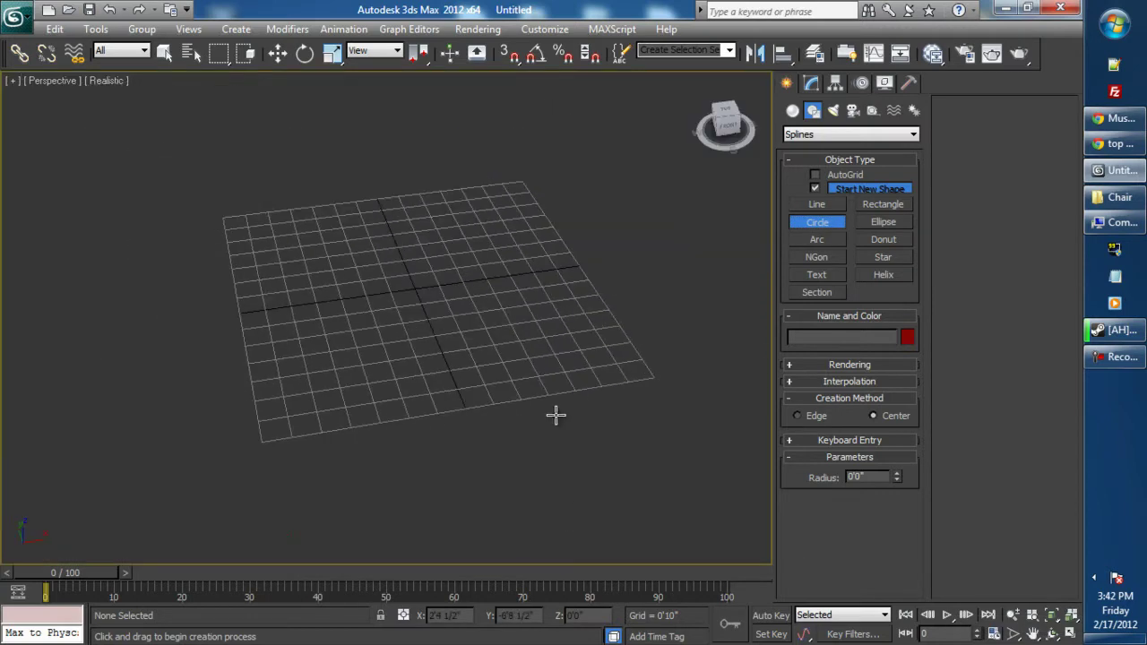
middle_click_drag(555, 415, 505, 430, "alt")
scroll(561, 415, "up", 4)
scroll(561, 428, "down", 4)
scroll(565, 437, "up", 3)
scroll(504, 422, "down", 3)
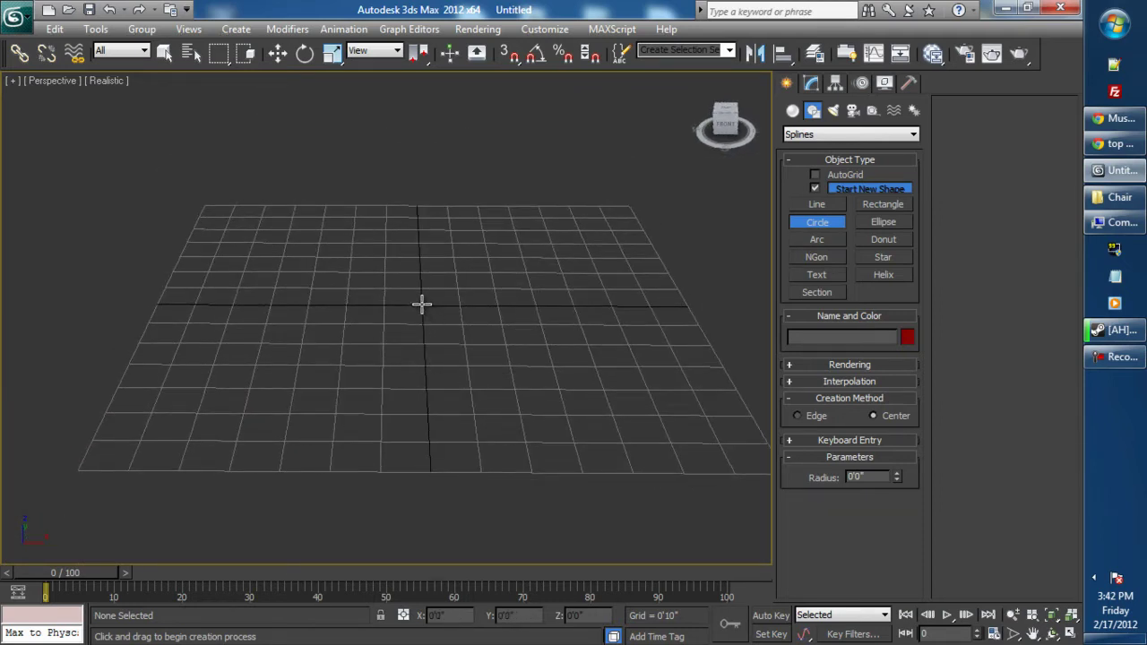
left_click_drag(421, 304, 567, 455)
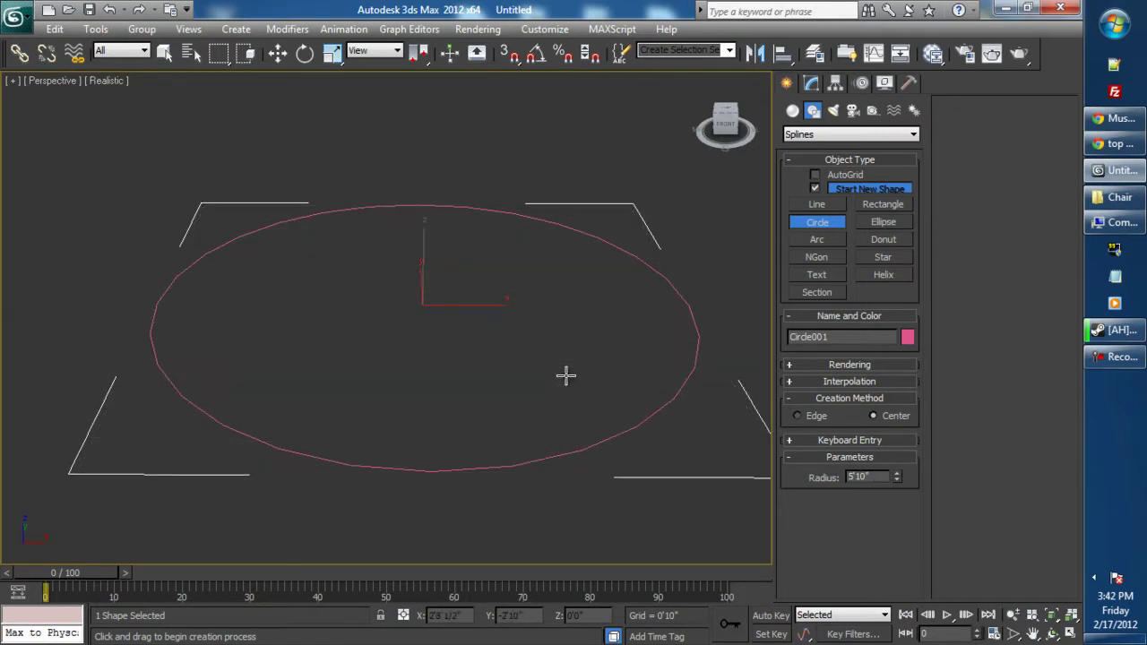
- Draw a second, concentric circle spline of about 2'6" radius centred on the grid origin
middle_click_drag(566, 377, 472, 354, "alt")
scroll(474, 369, "up", 5)
scroll(472, 354, "down", 5)
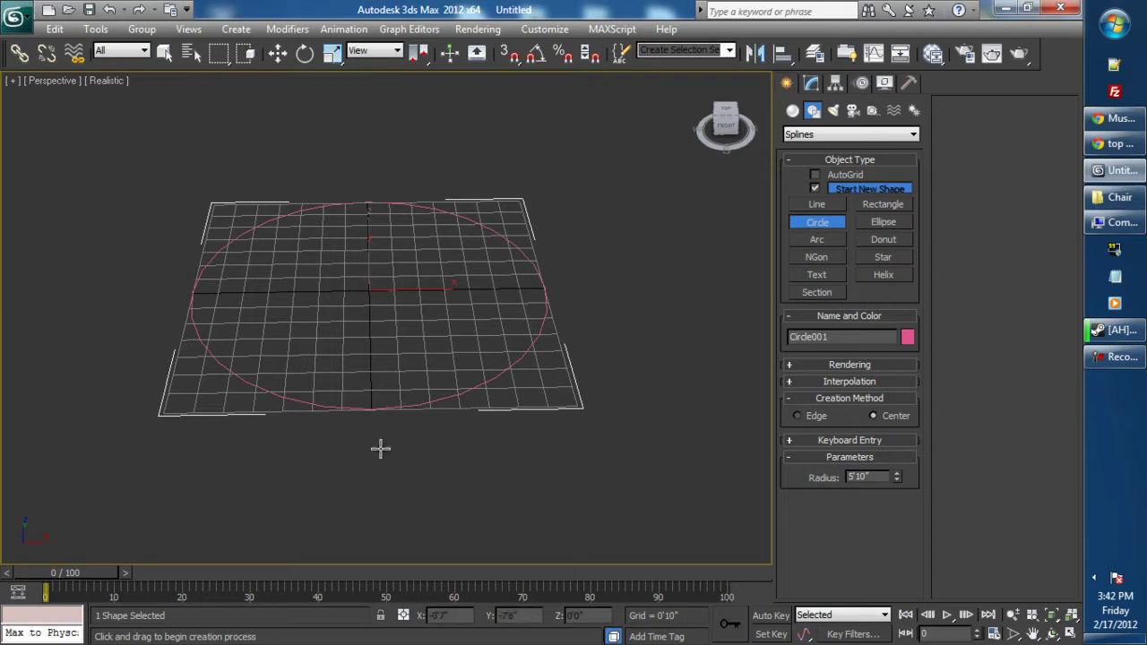
scroll(483, 417, "up", 4)
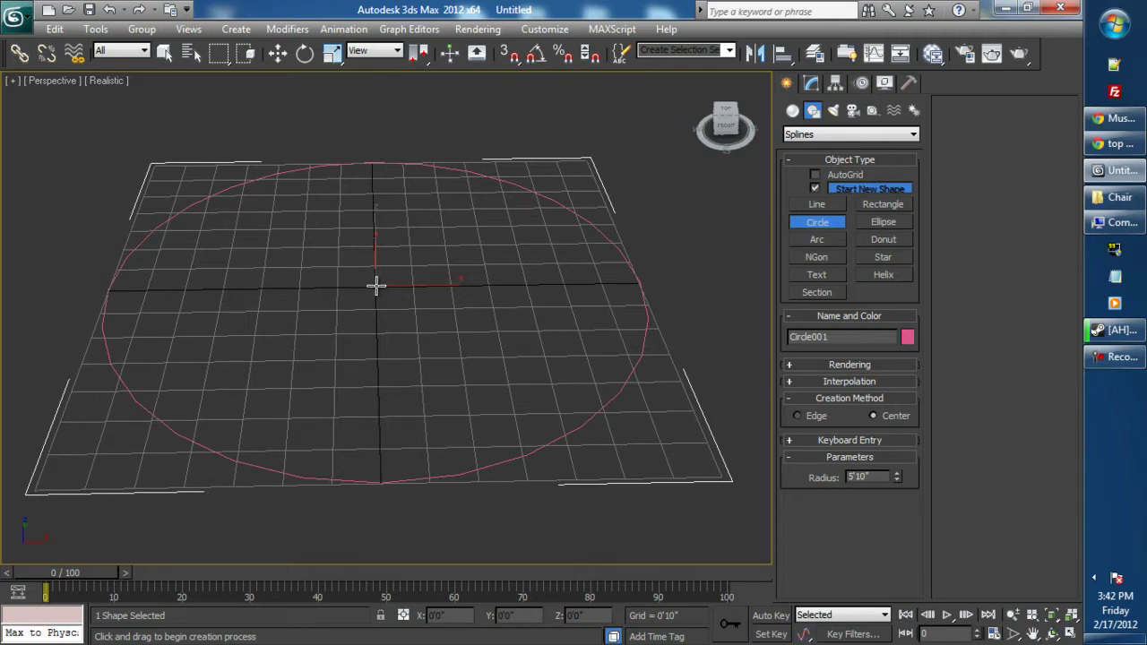
left_click_drag(375, 285, 361, 357)
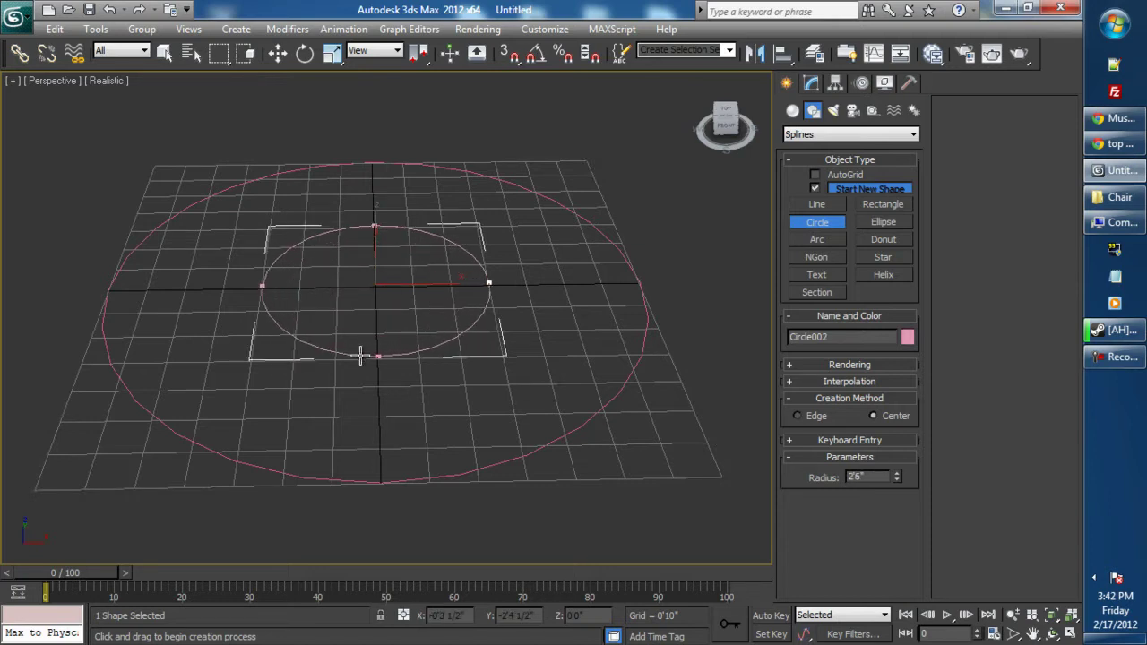
- Clone the small inner circle about 1'3 1/2" upward along the Z axis
left_click(279, 53)
middle_click_drag(398, 345, 286, 353, "alt")
middle_click_drag(218, 378, 356, 379, "alt")
scroll(356, 378, "down", 3)
scroll(356, 378, "down", 3)
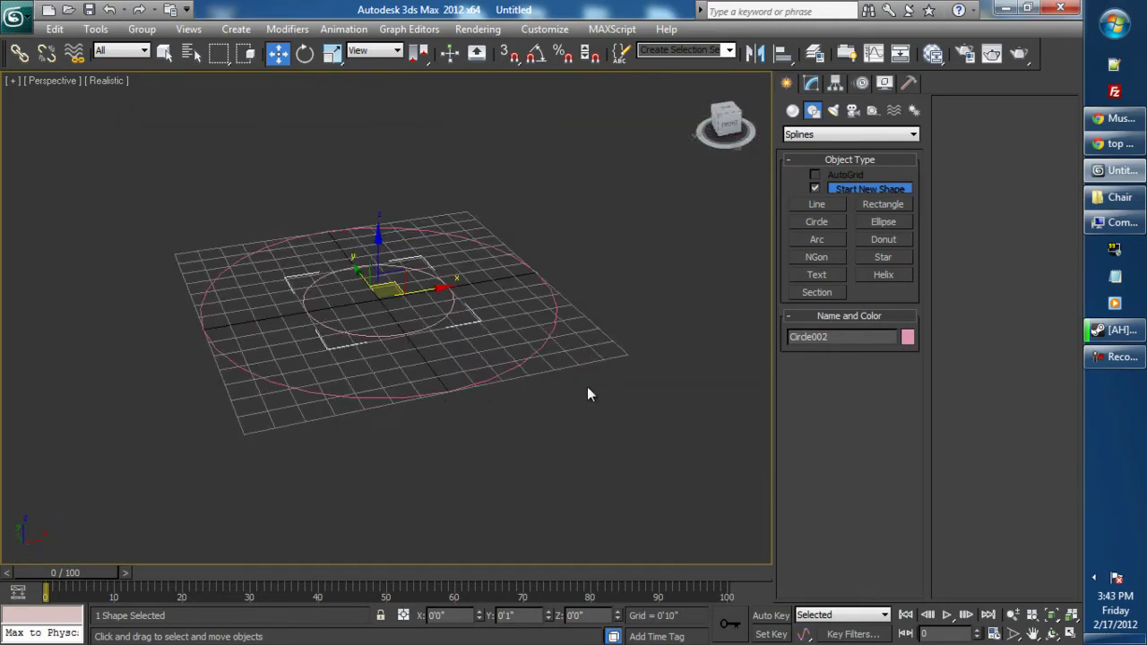
scroll(491, 372, "up", 5)
middle_click_drag(453, 367, 412, 259, "alt")
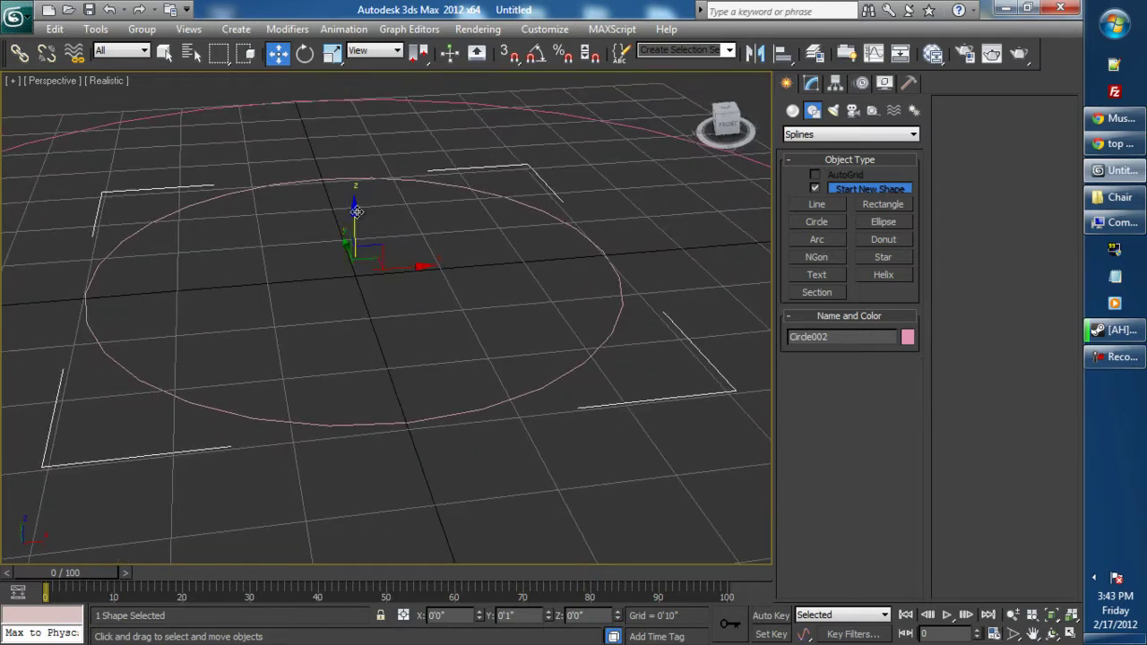
left_click_drag(355, 211, 374, 79)
left_click(539, 401)
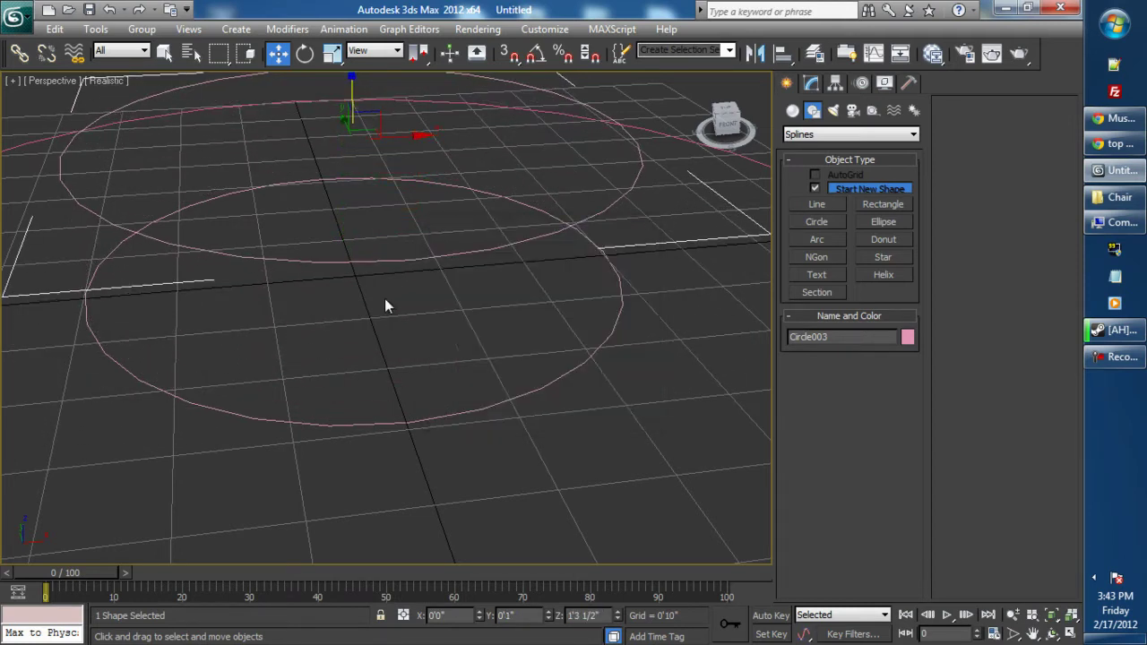
- Raise the small circle's copy much higher along the Z axis, well above the base circles
scroll(386, 304, "down", 8)
middle_click_drag(441, 357, 482, 358, "alt")
left_click(414, 424)
scroll(422, 430, "down", 4)
middle_click_drag(422, 430, 408, 385, "alt")
scroll(369, 400, "up", 5)
left_click(334, 397)
left_click_drag(369, 286, 389, 94)
- Clone the large outer circle as a single Copy about 0'5 1/2" above the original along the Z axis
scroll(511, 404, "down", 4)
middle_click_drag(511, 411, 462, 451, "alt")
left_click(410, 455)
scroll(425, 489, "up", 3)
scroll(464, 436, "down", 5)
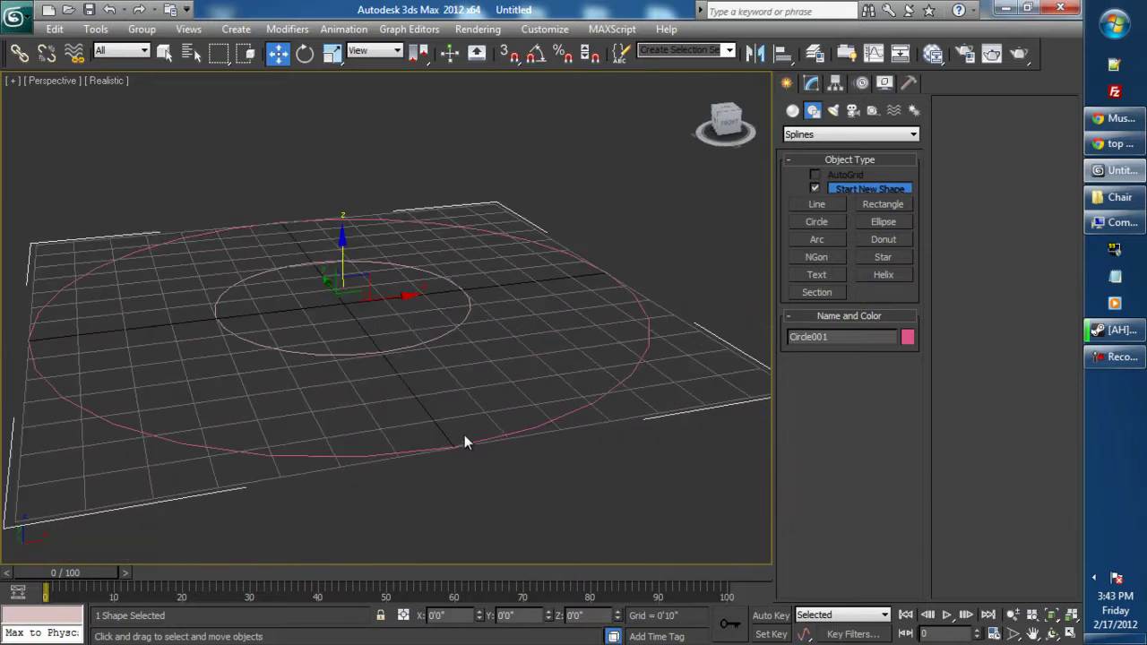
scroll(511, 438, "up", 5)
scroll(549, 401, "down", 3)
left_click_drag(341, 242, 344, 220)
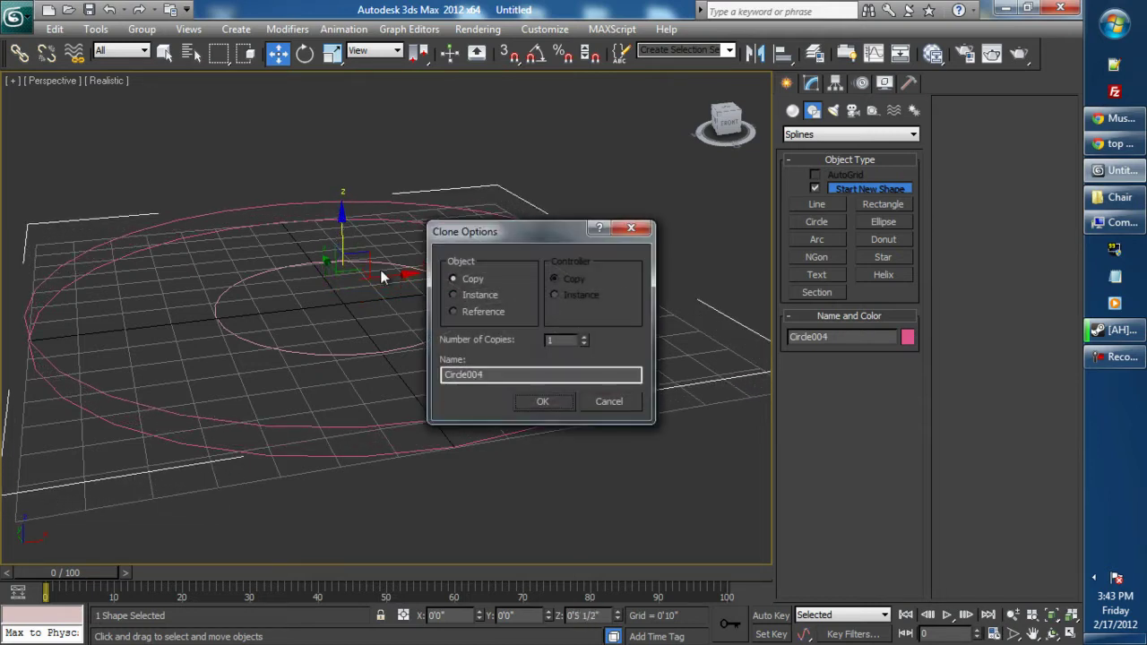
left_click_drag(463, 229, 456, 230)
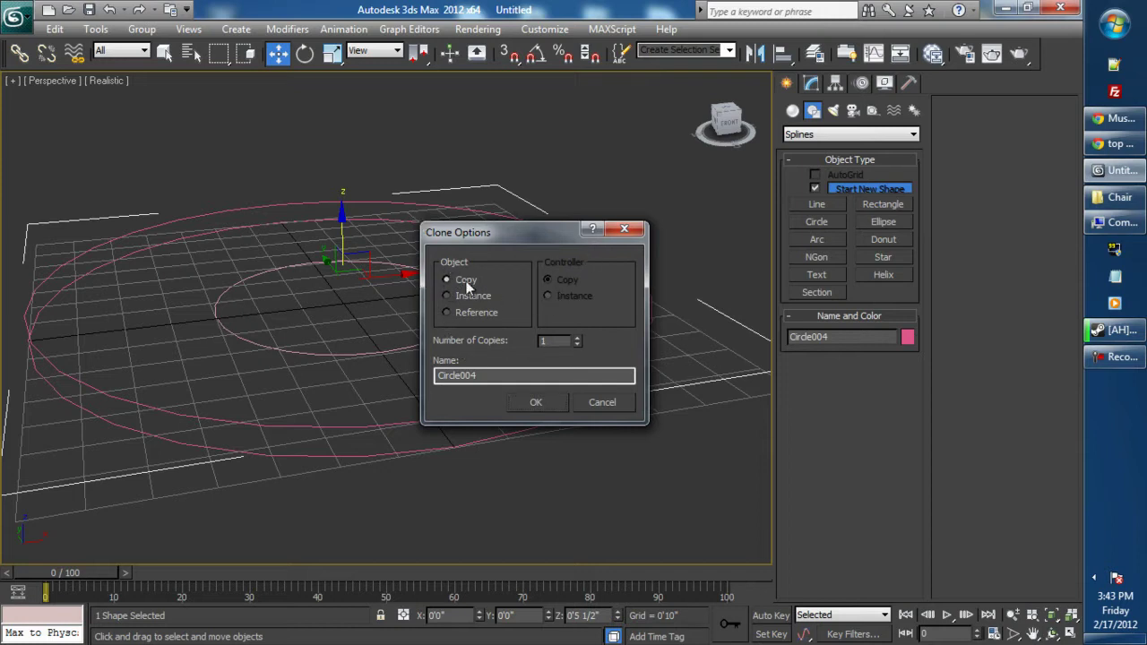
left_click(536, 402)
- Examine the large circle and its raised copy from several angles, comparing their spacing
mouse_move(423, 458)
middle_mouse_down("alt")
mouse_move(470, 424)
mouse_move(421, 451)
middle_mouse_up("alt")
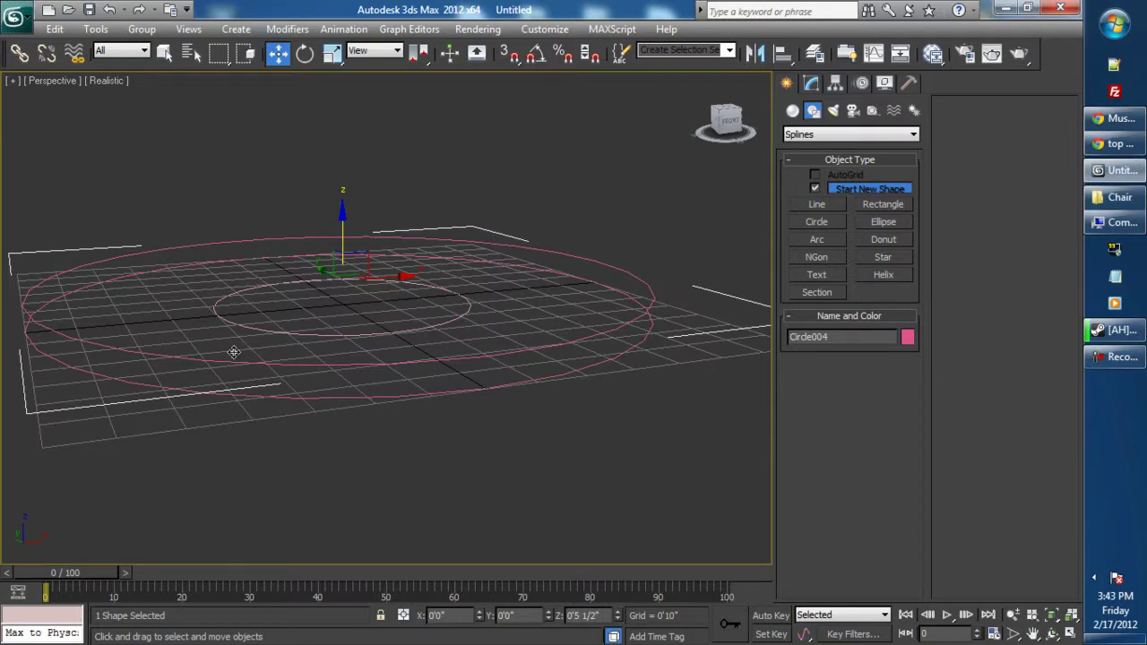
middle_click_drag(233, 352, 230, 381, "alt")
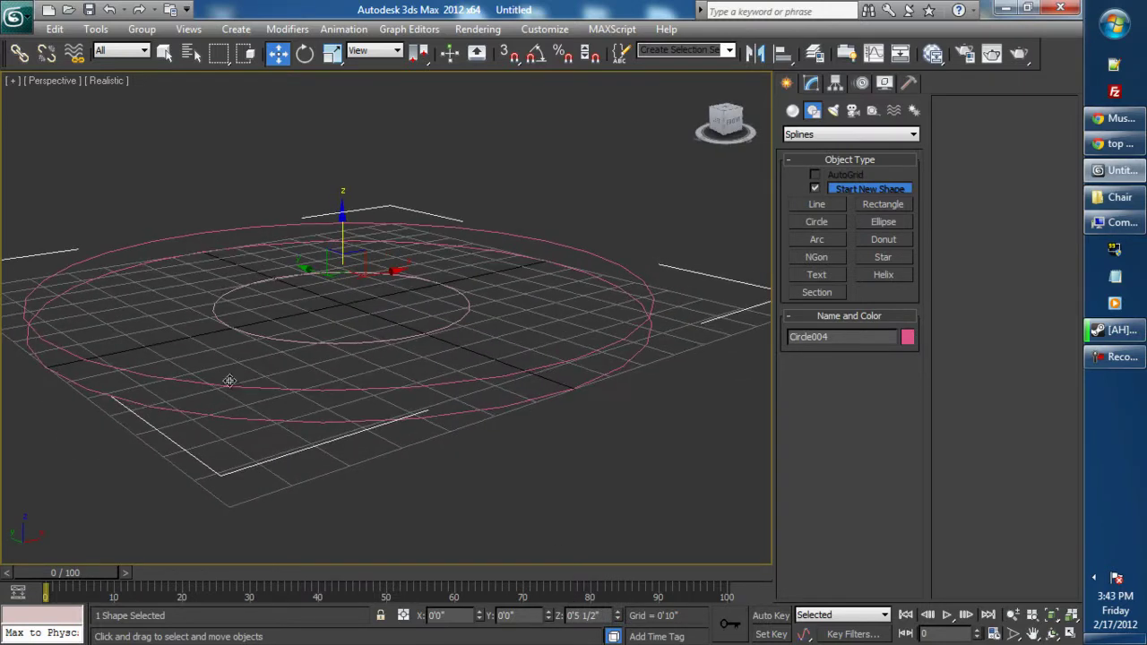
left_click(165, 408)
left_click(180, 385)
middle_click_drag(518, 431, 580, 420, "alt")
middle_click_drag(667, 314, 651, 371, "alt")
left_click(618, 395)
left_click(651, 299)
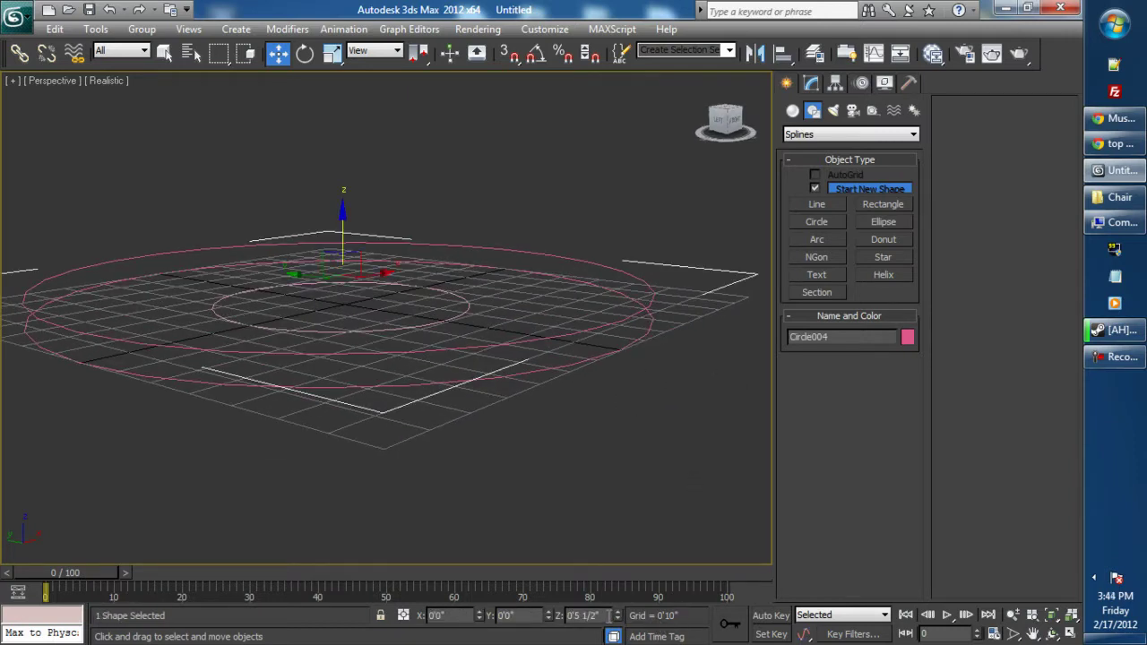
- Set the lower small circle's Z position to 0'5 1/2", the same height as the upper large circle
left_click_drag(609, 615, 536, 620)
left_click(502, 465)
middle_click_drag(516, 460, 616, 587, "alt")
left_click(398, 357)
middle_click_drag(447, 446, 402, 462)
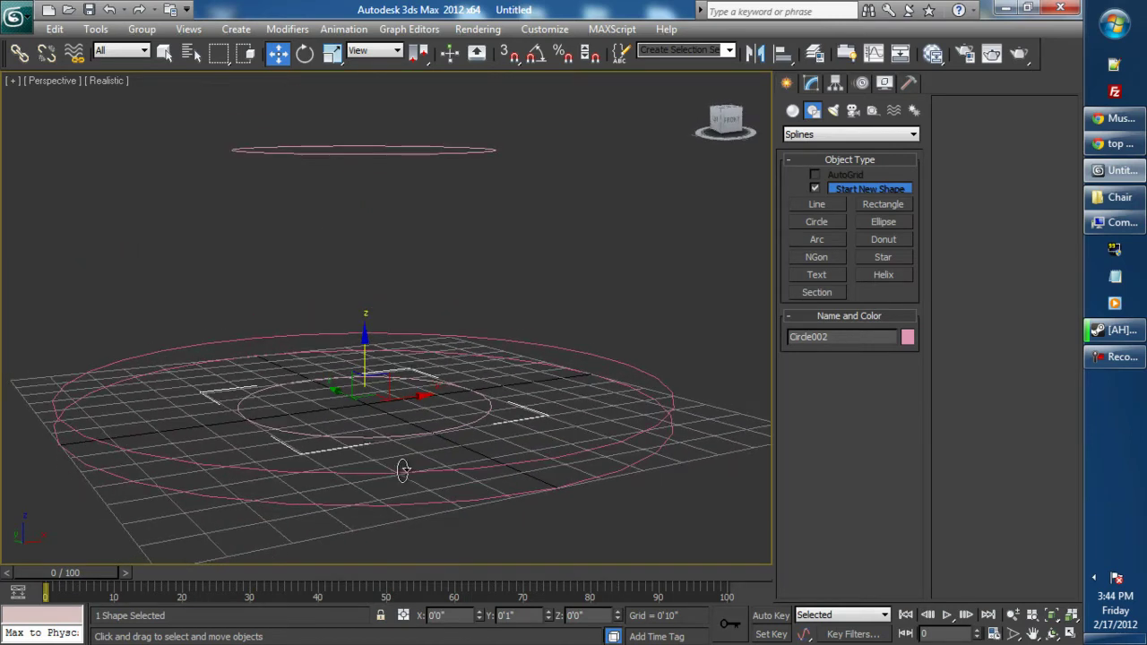
double_click(583, 616)
type("0'5 1/2\"")
key("Return")
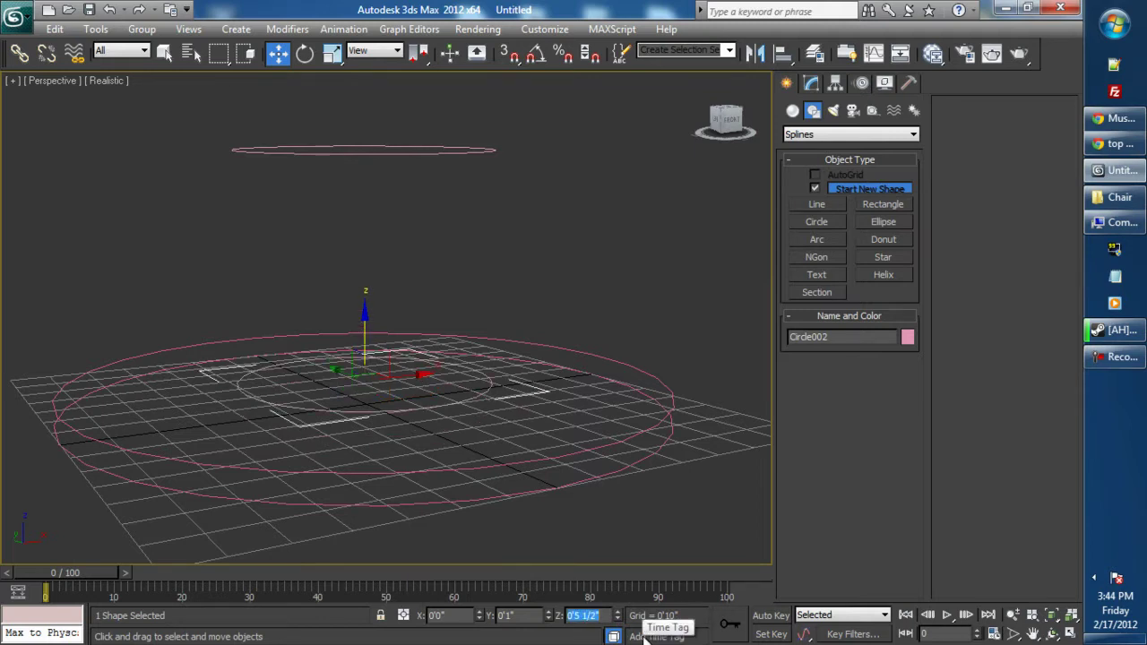
- Examine the arrangement of circles from several sides, checking the upper large circle against the lower small circle
left_click(474, 389)
middle_click_drag(474, 389, 578, 390, "alt")
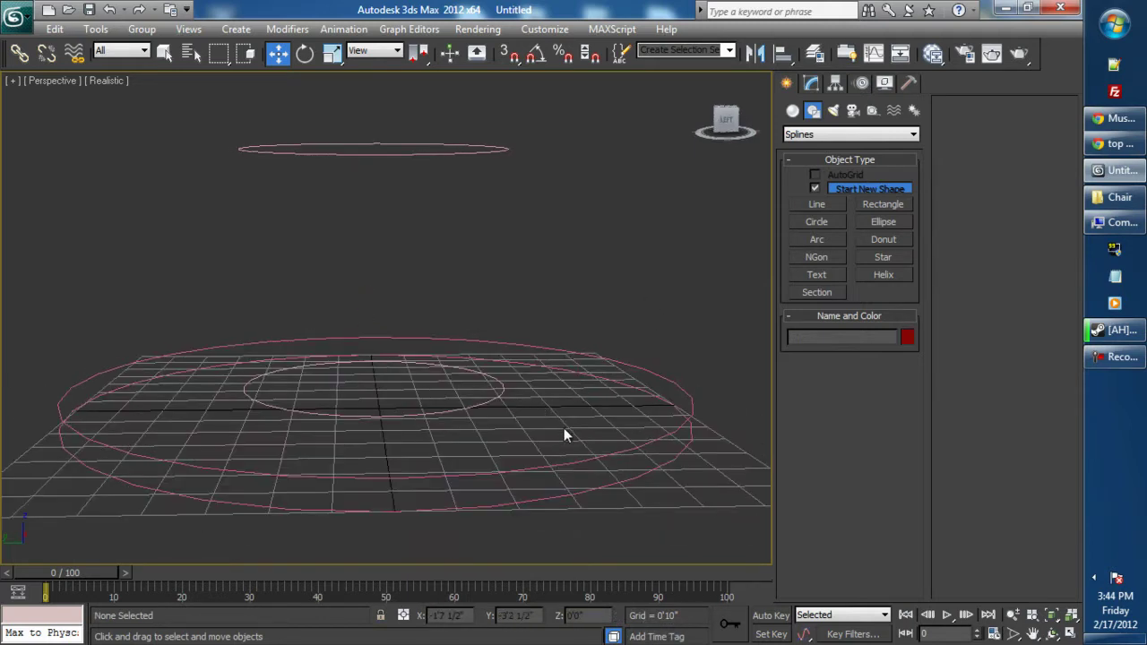
middle_click_drag(563, 436, 588, 462, "alt")
left_click(587, 460)
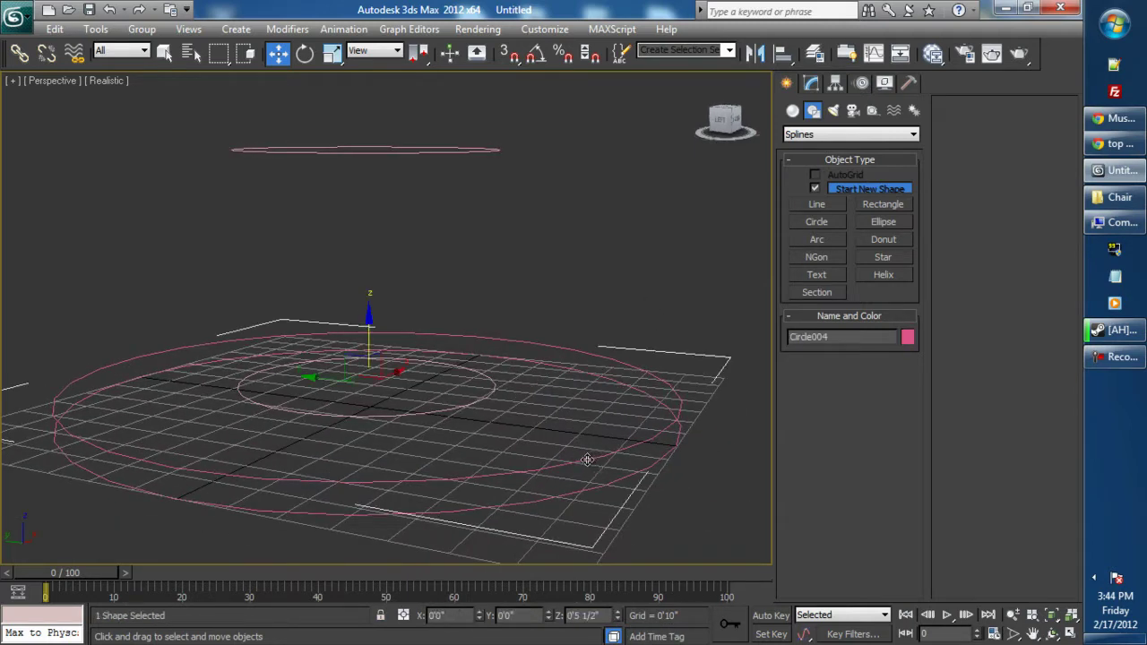
left_click(479, 405, "ctrl")
middle_click_drag(478, 406, 536, 341, "alt")
left_click(568, 273)
scroll(537, 341, "down", 2)
mouse_move(468, 407)
middle_mouse_down("alt")
mouse_move(485, 393)
mouse_move(402, 405)
mouse_move(448, 393)
mouse_move(454, 417)
middle_mouse_up("alt")
scroll(485, 393, "up", 2)
scroll(454, 417, "up", 2)
middle_click_drag(454, 417, 458, 441)
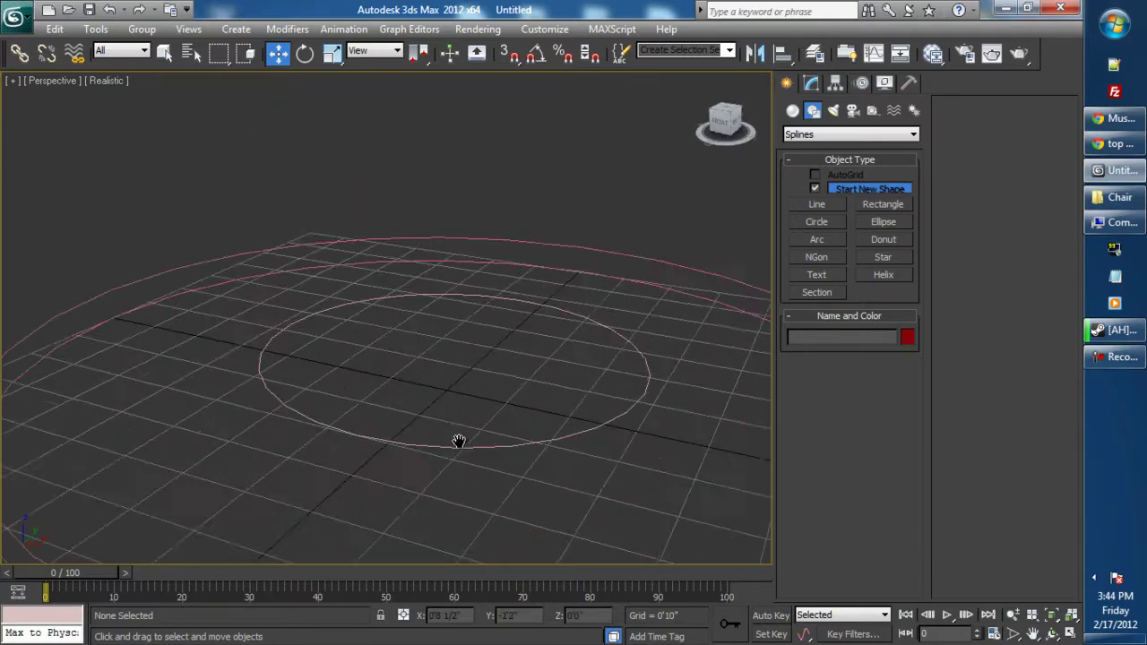
scroll(462, 435, "down", 2)
scroll(483, 474, "down", 2)
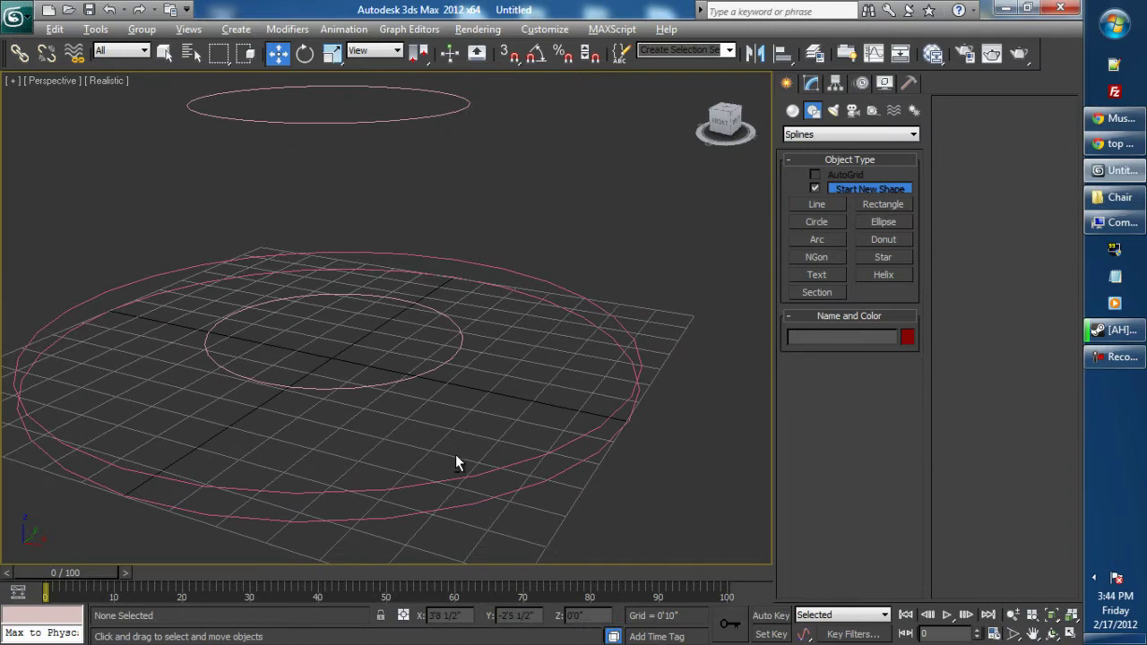
scroll(455, 454, "down", 3)
scroll(403, 466, "up", 4)
middle_click_drag(431, 485, 507, 485, "alt")
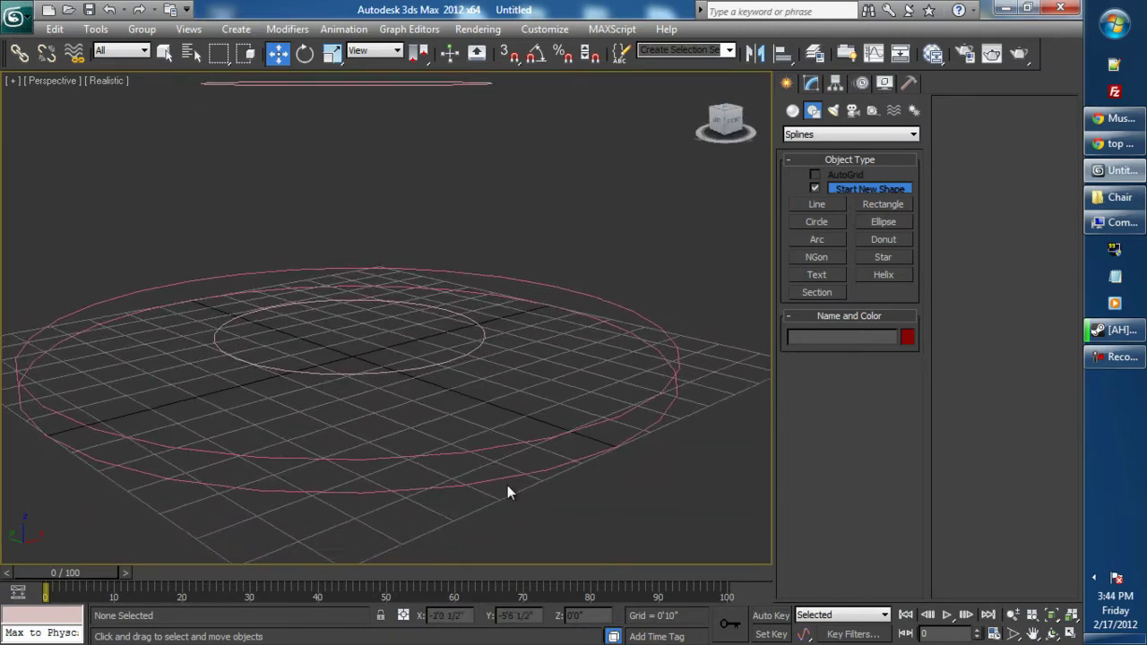
- Convert the lowest large circle to NURBS
left_click(525, 474)
middle_click_drag(576, 501, 522, 499)
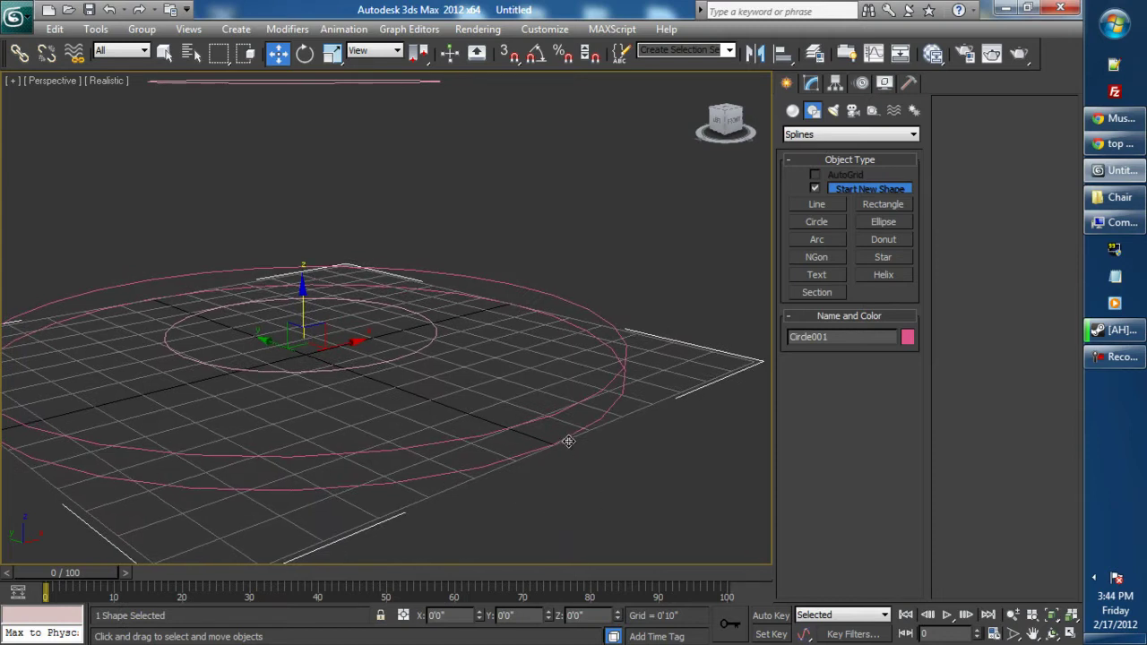
middle_click_drag(565, 438, 553, 476)
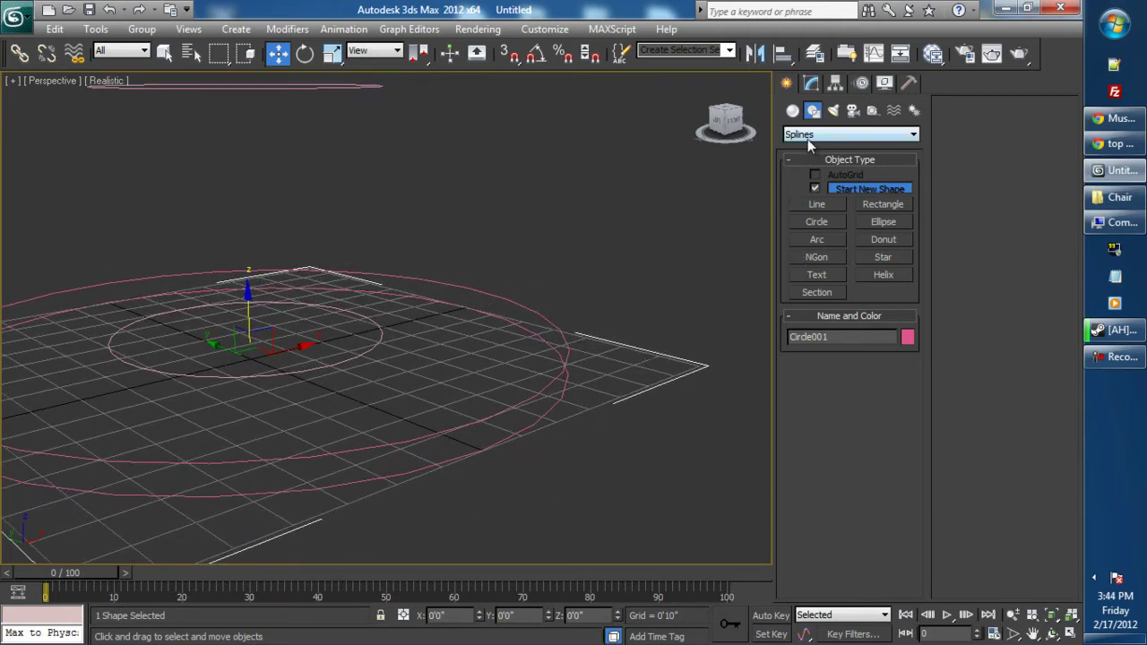
right_click(562, 390)
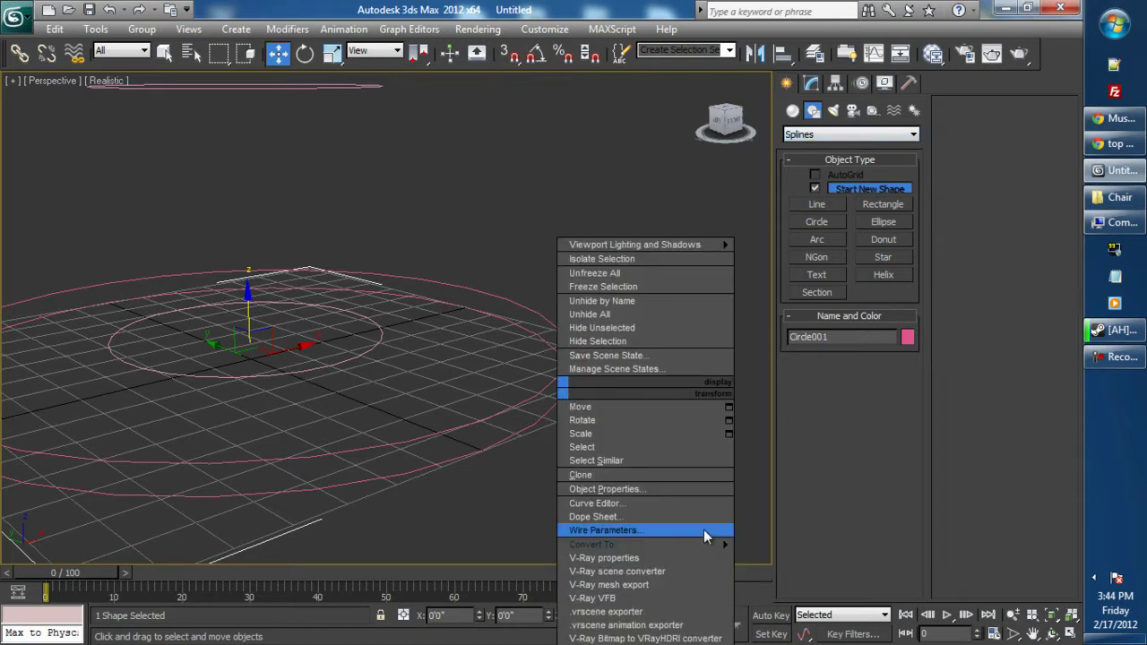
mouse_move(705, 546)
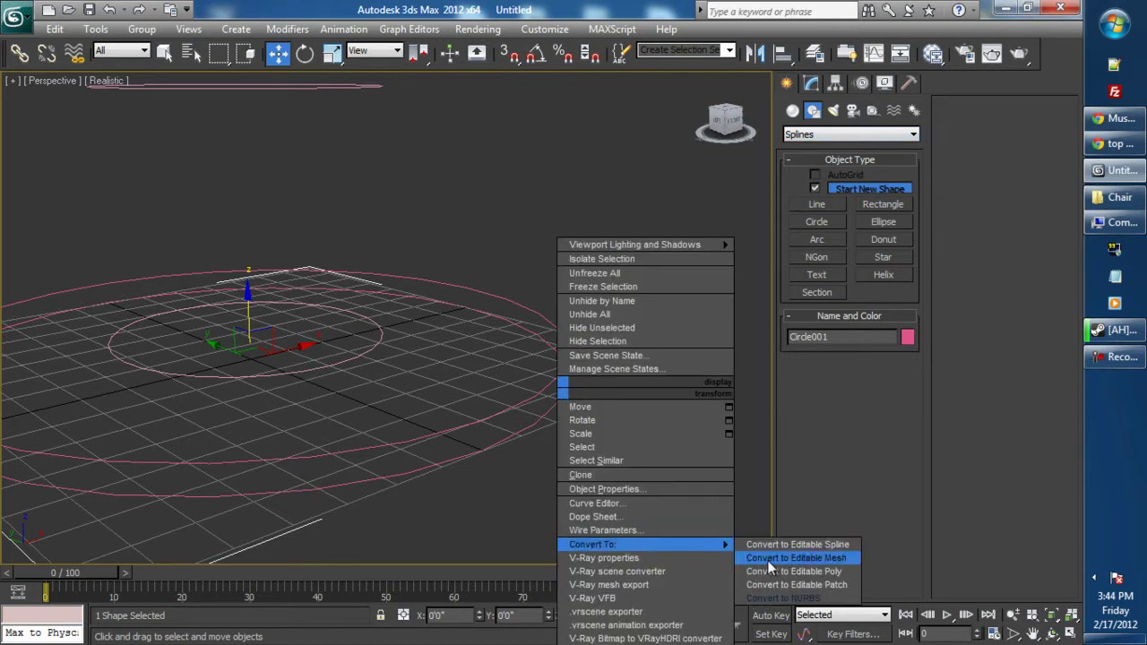
left_click(800, 599)
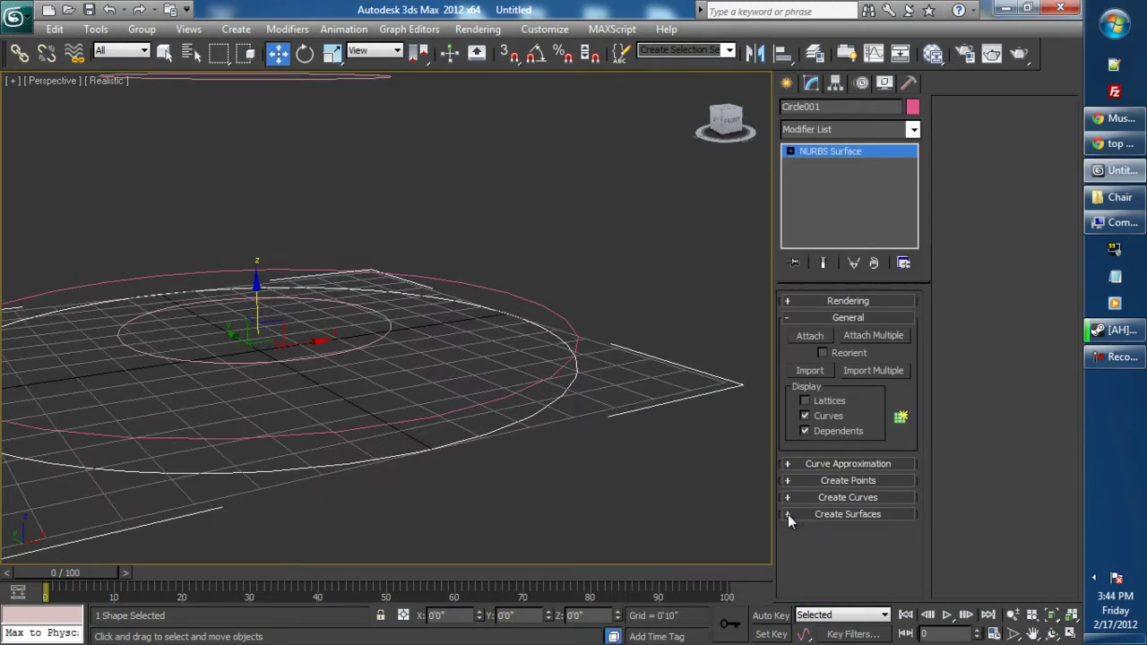
- Create a U Loft surface through the lowest large circle, the raised large circle, the lower small circle and the top small circle
left_click(787, 515)
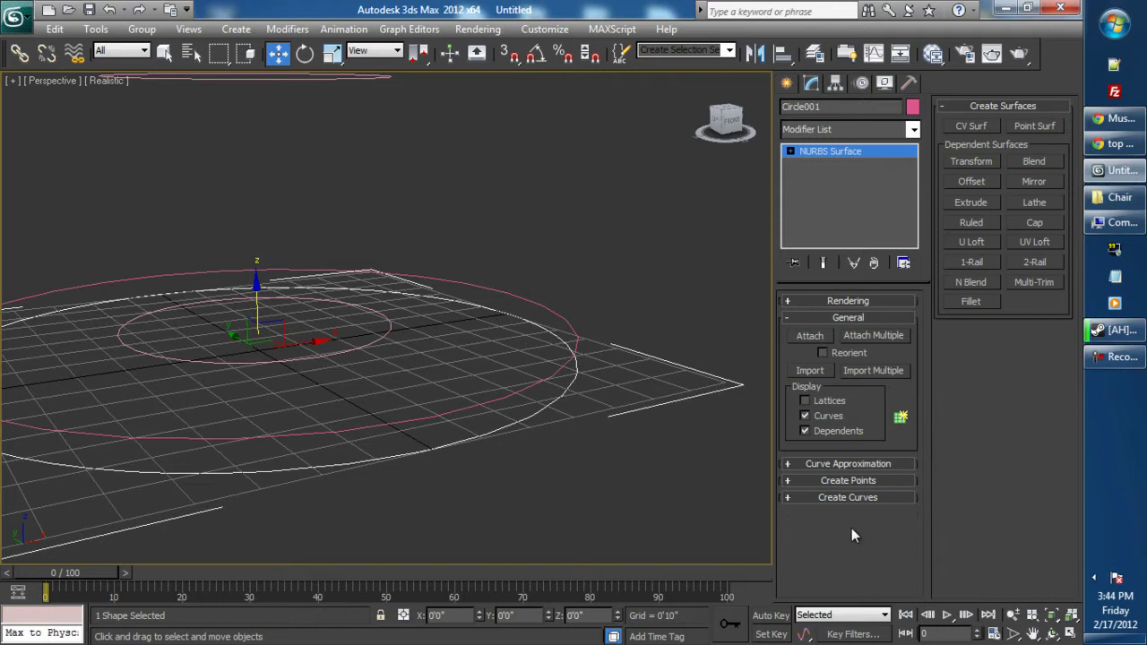
left_click(971, 242)
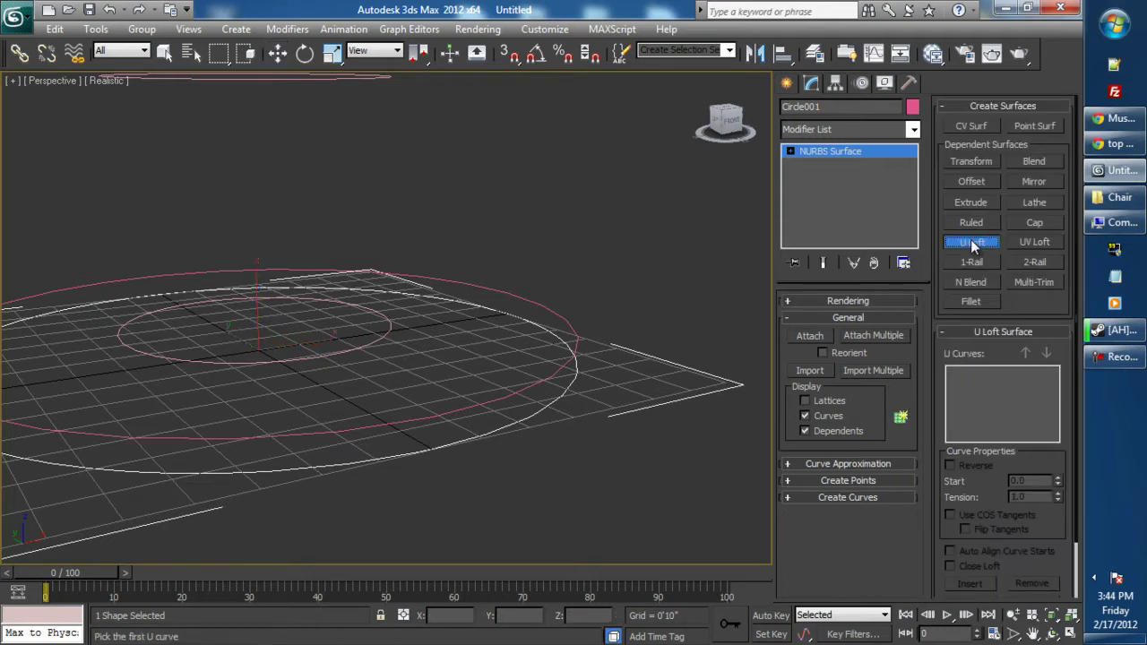
left_click(550, 406)
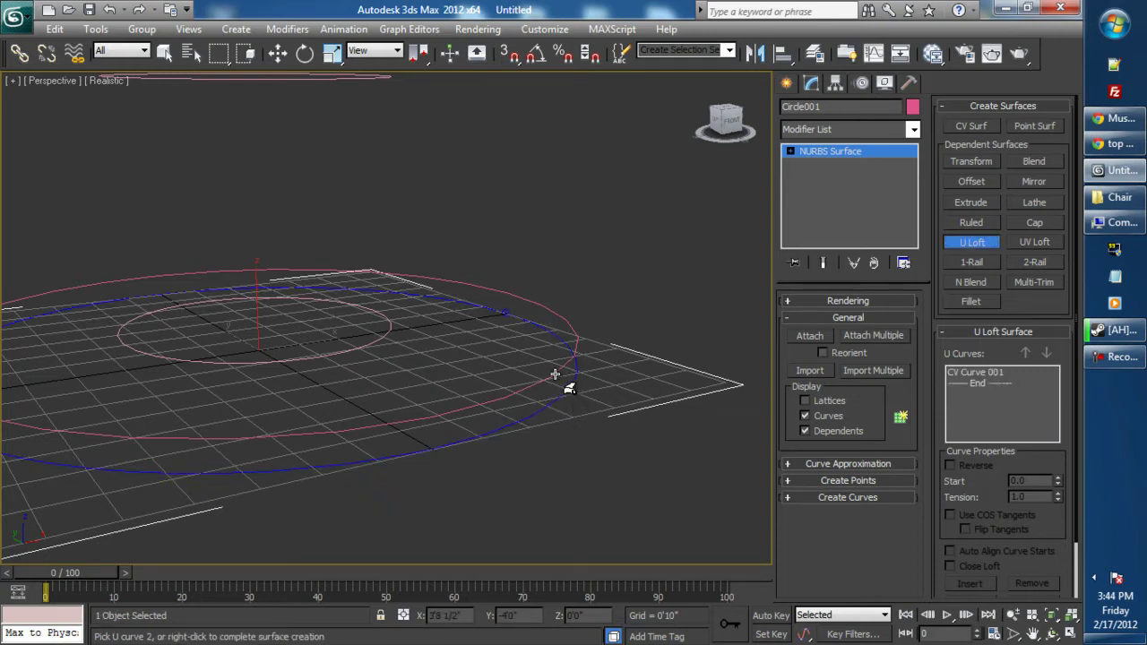
left_click(556, 377)
left_click(390, 332)
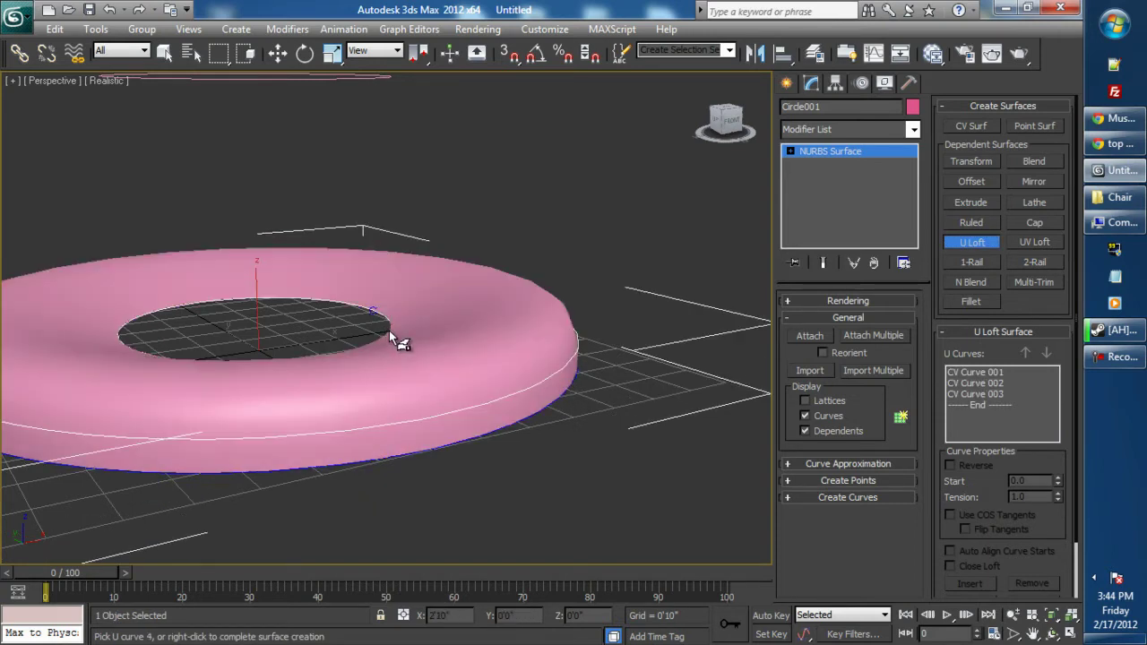
left_click(381, 78)
middle_click_drag(457, 291, 548, 365)
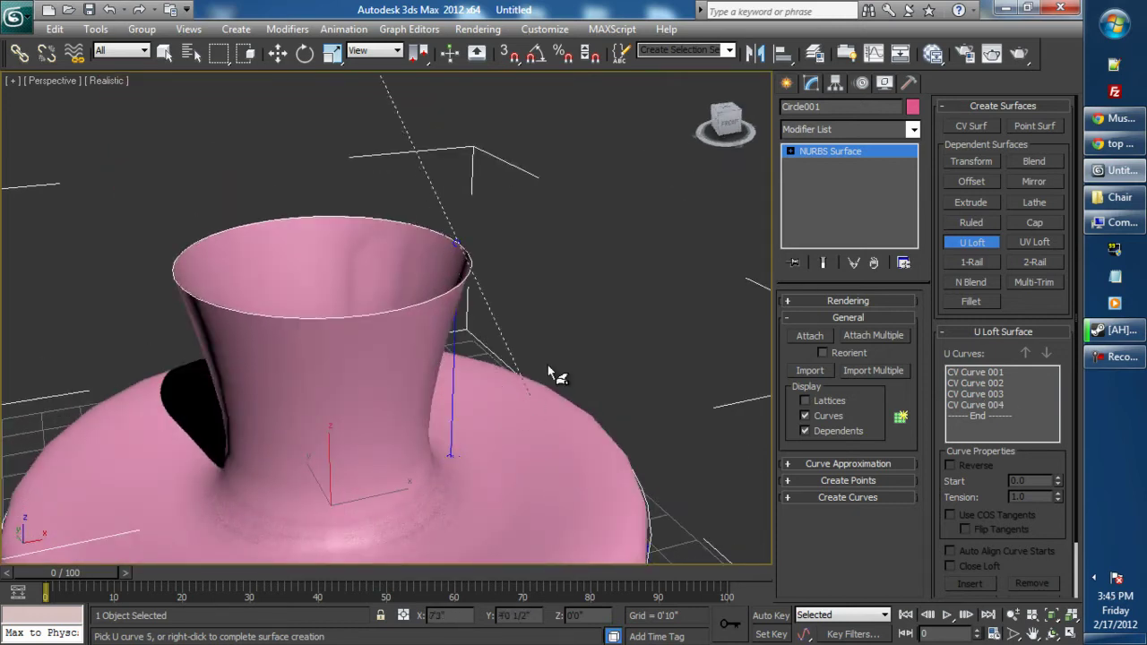
left_click(161, 56)
left_click(539, 288)
- Examine the lofted hat surface from several sides, checking the brim, the crown and the dark area where they meet
scroll(557, 340, "down", 5)
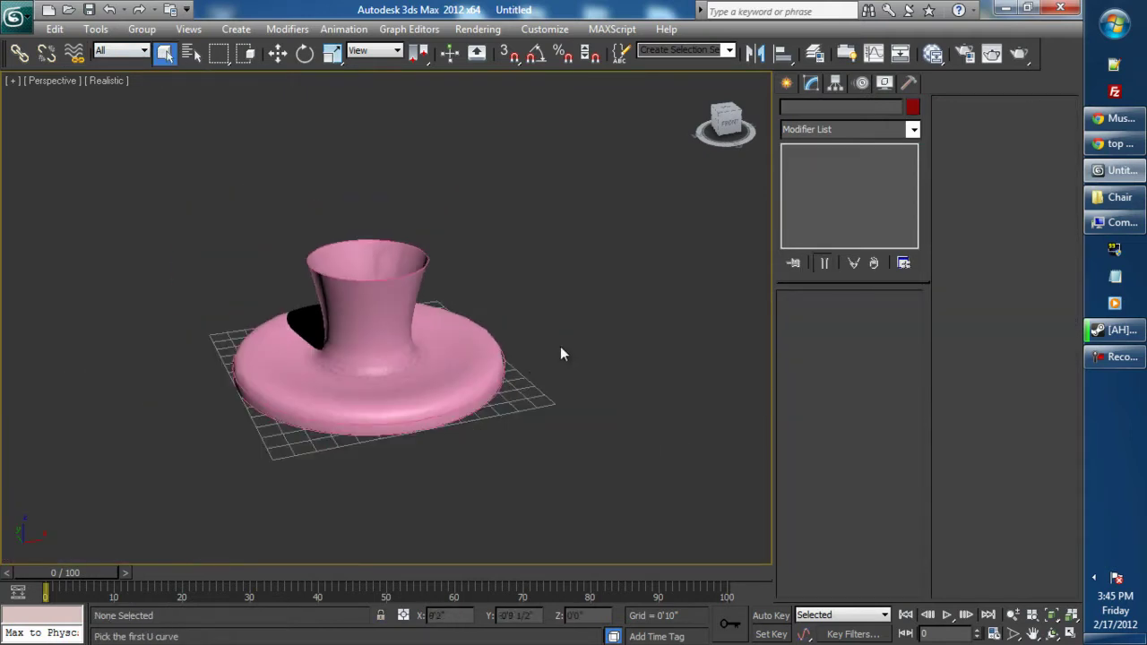
middle_click_drag(520, 376, 526, 410, "alt")
scroll(422, 368, "up", 5)
scroll(526, 410, "down", 5)
middle_click_drag(386, 386, 457, 394, "alt")
scroll(443, 387, "up", 3)
scroll(443, 387, "up", 2)
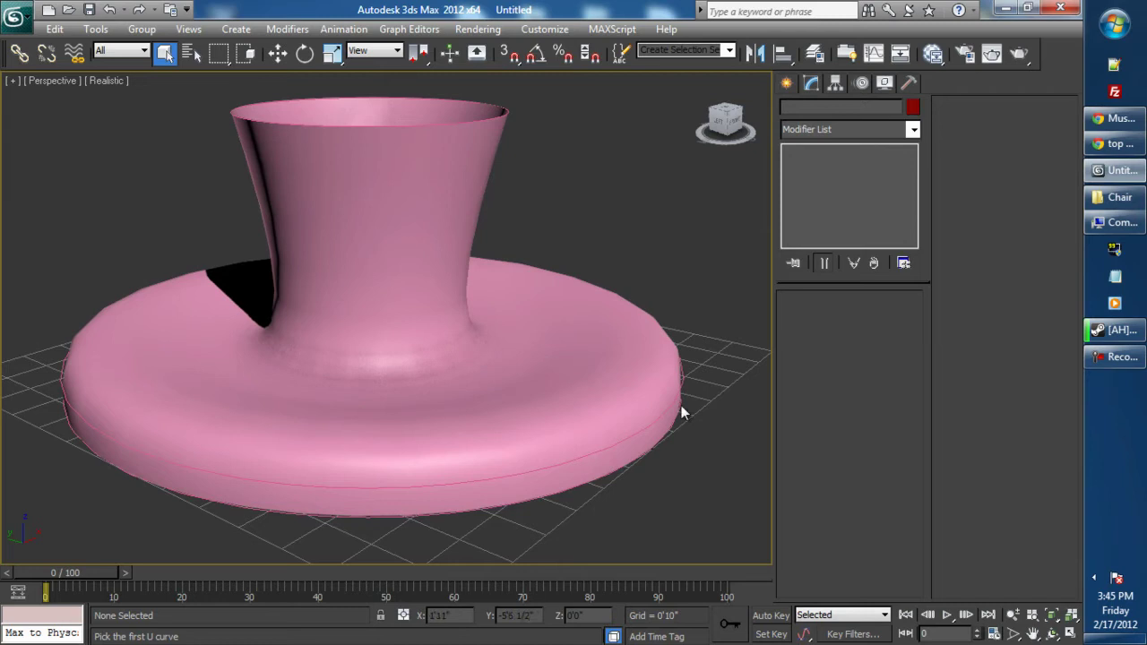
middle_click_drag(681, 412, 549, 321, "alt")
- Close the open top of the hat's crown with a NURBS Cap surface on its upper circle
left_click(493, 308)
middle_click_drag(672, 455, 532, 430)
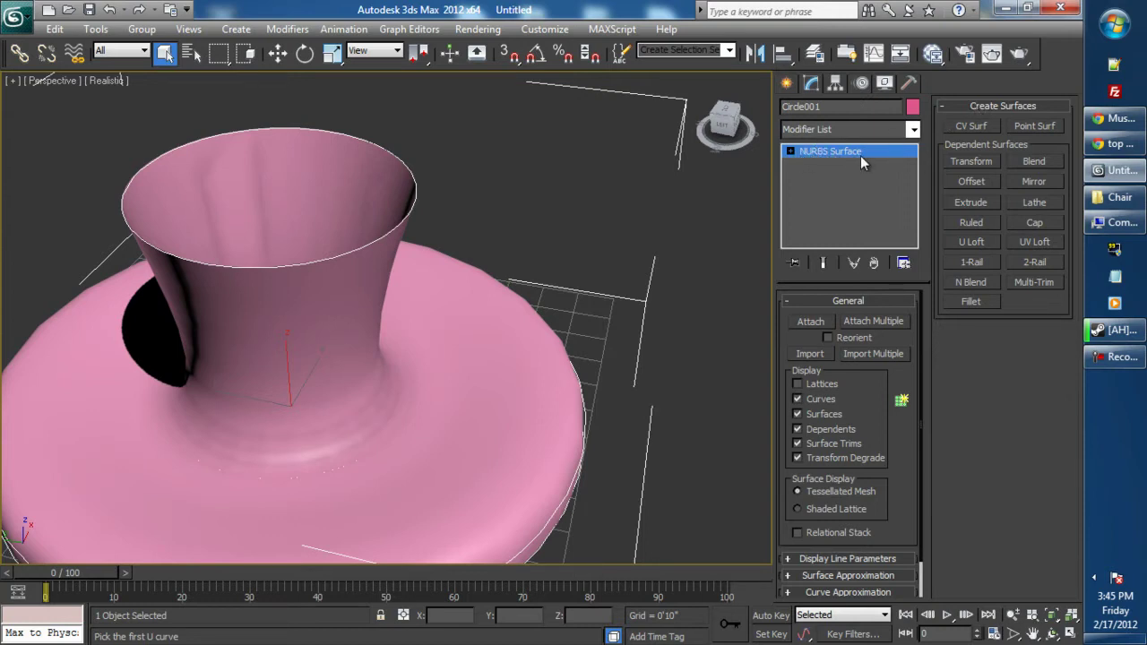
middle_click_drag(433, 277, 388, 271, "alt")
right_click(461, 373)
mouse_move(605, 532)
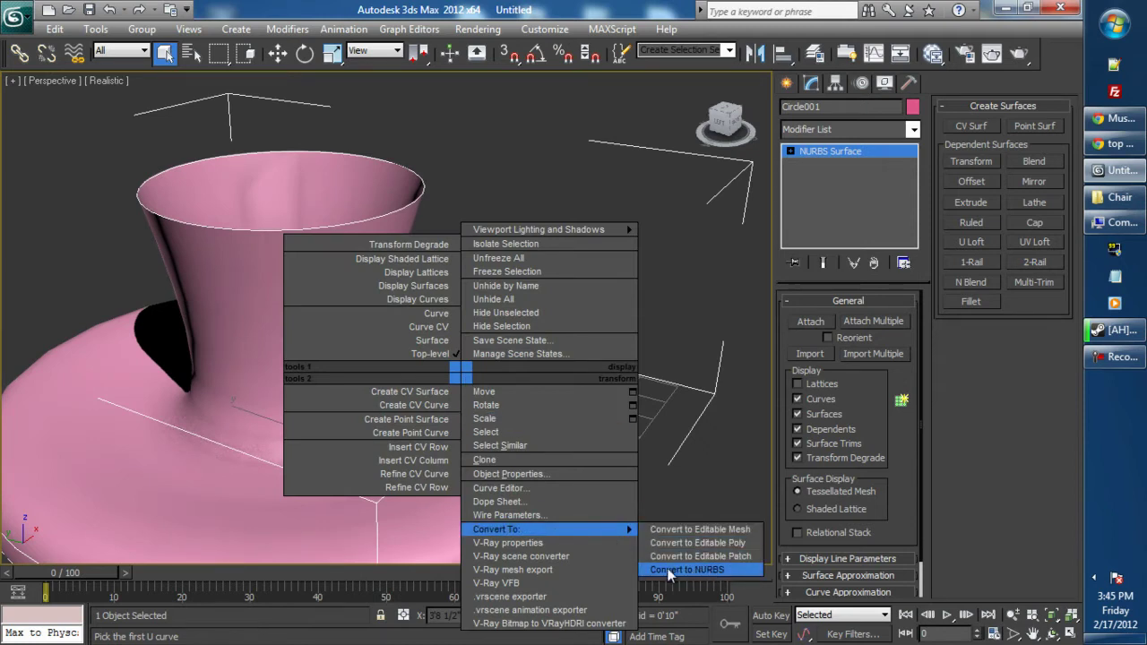
left_click(983, 452)
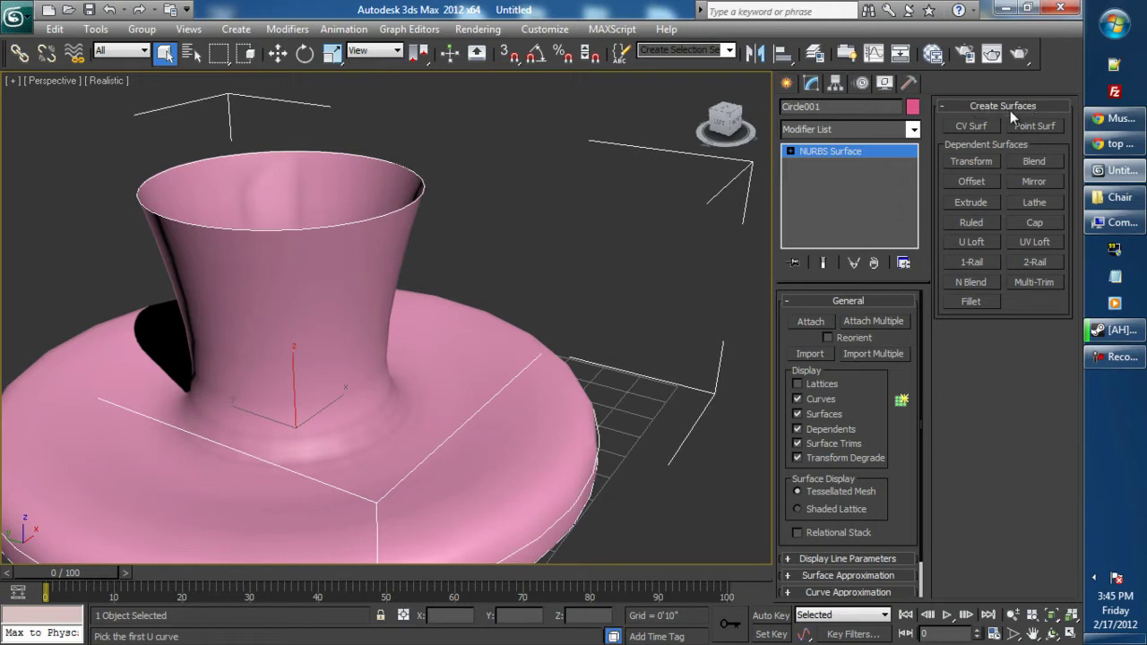
left_click(1036, 222)
middle_click_drag(557, 322, 436, 240, "alt")
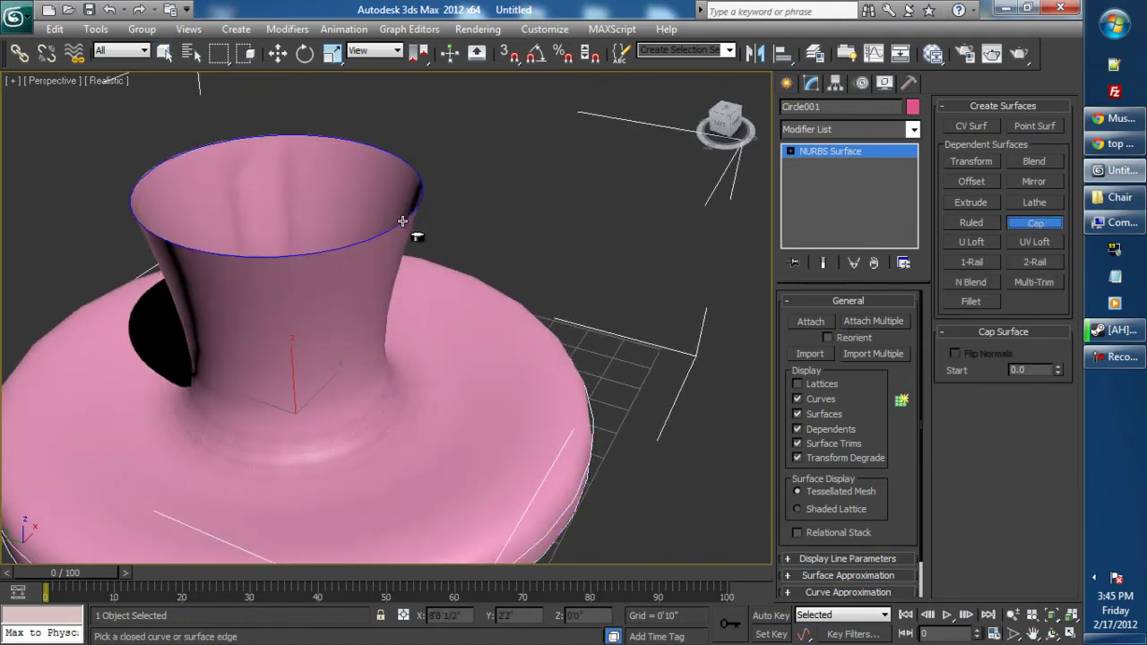
left_click(415, 182)
middle_click_drag(525, 325, 538, 363, "alt")
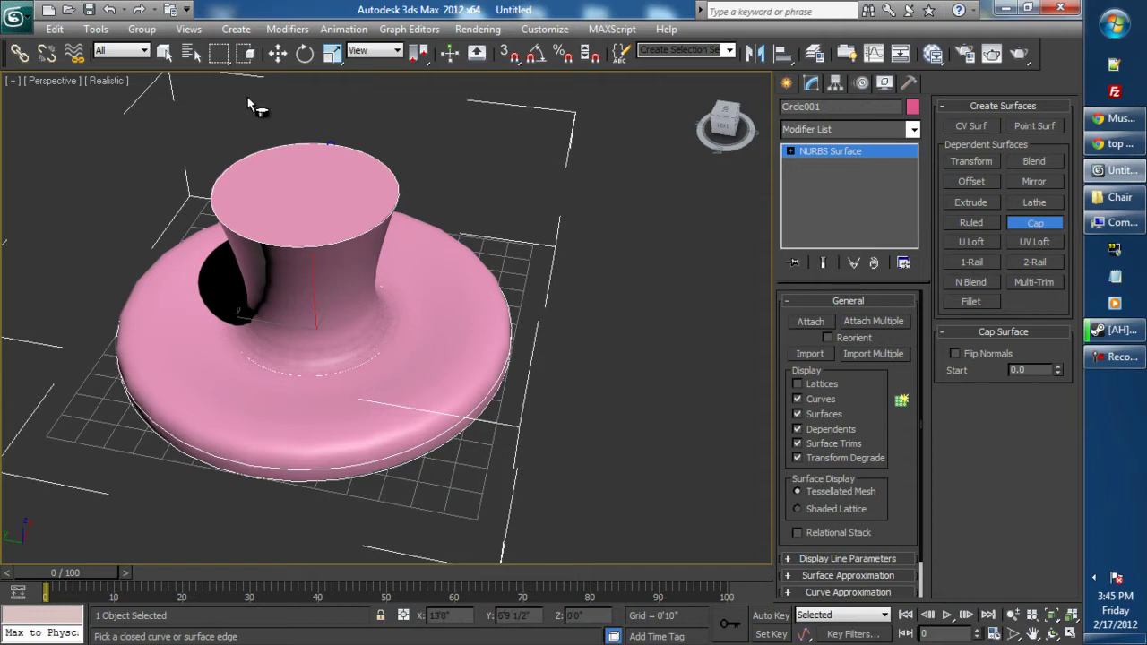
left_click(278, 53)
- Add an Edit Poly modifier to the capped NURBS hat
middle_click_drag(567, 205, 699, 259, "alt")
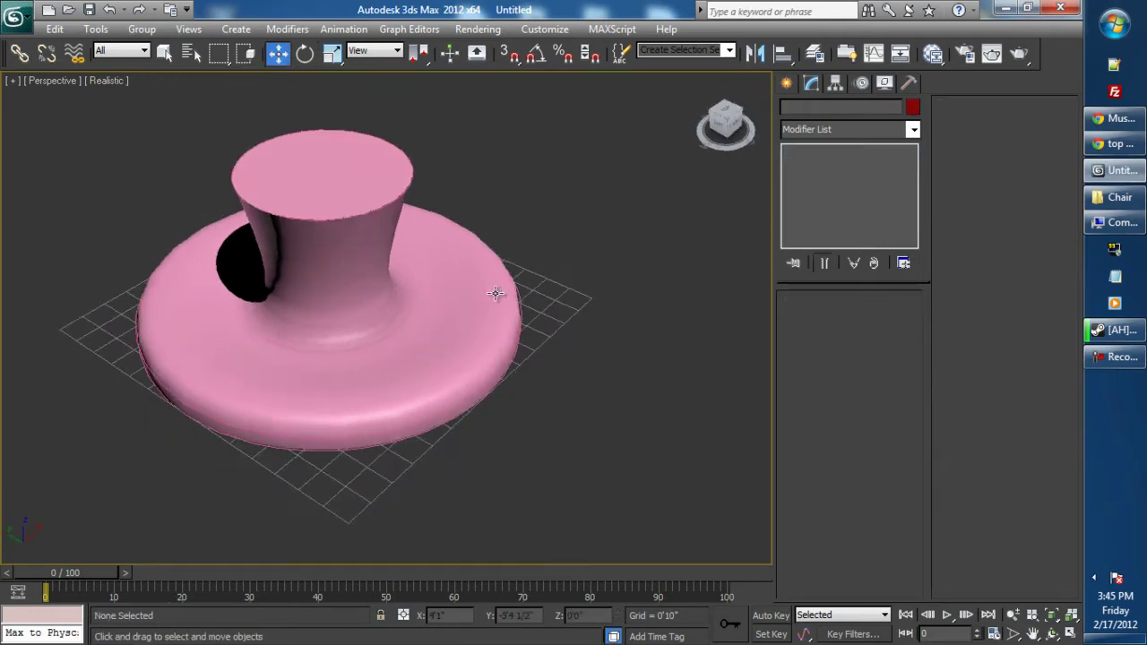
left_click(911, 130)
left_click_drag(914, 183, 914, 264)
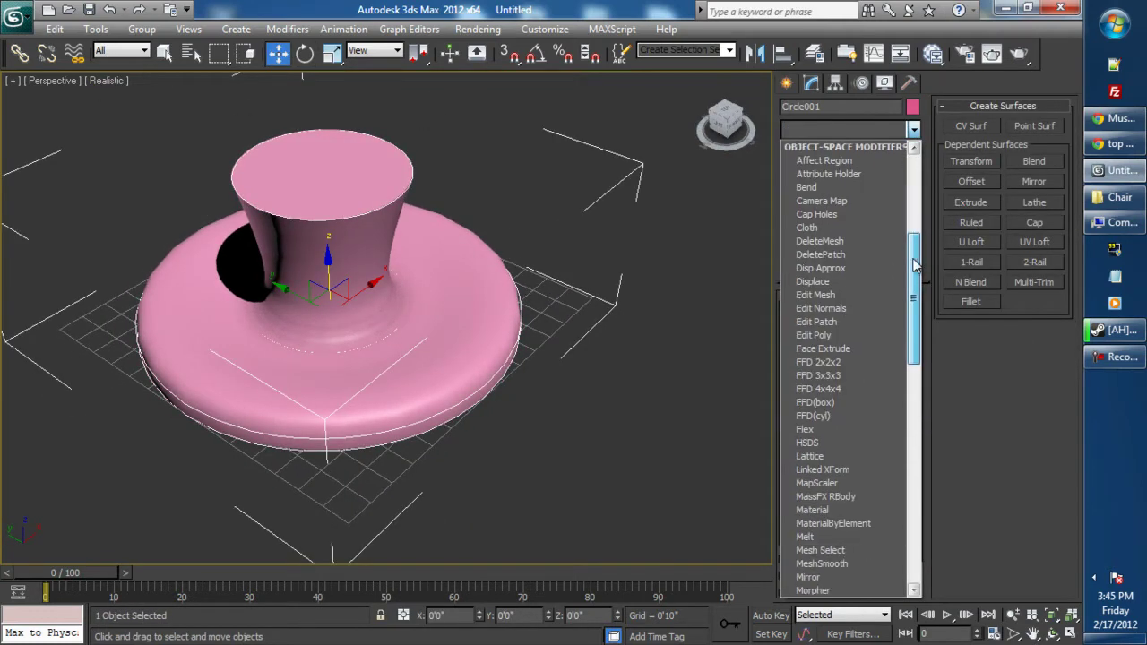
left_click(815, 335)
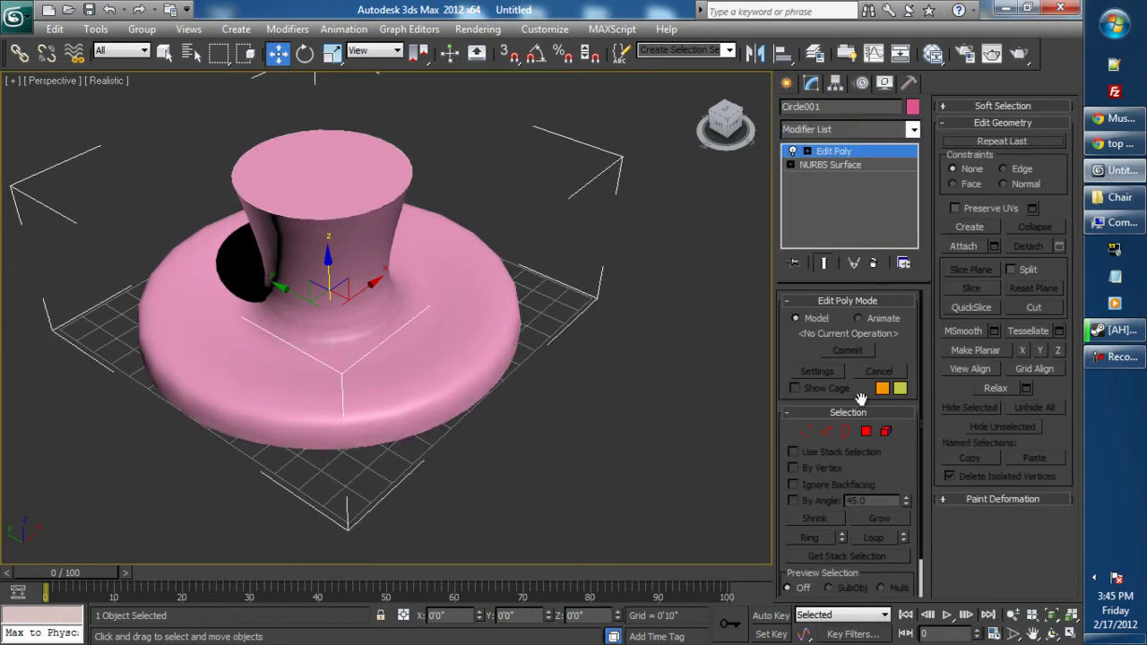
left_click(728, 411)
middle_click_drag(728, 411, 501, 397, "alt")
left_click(527, 328)
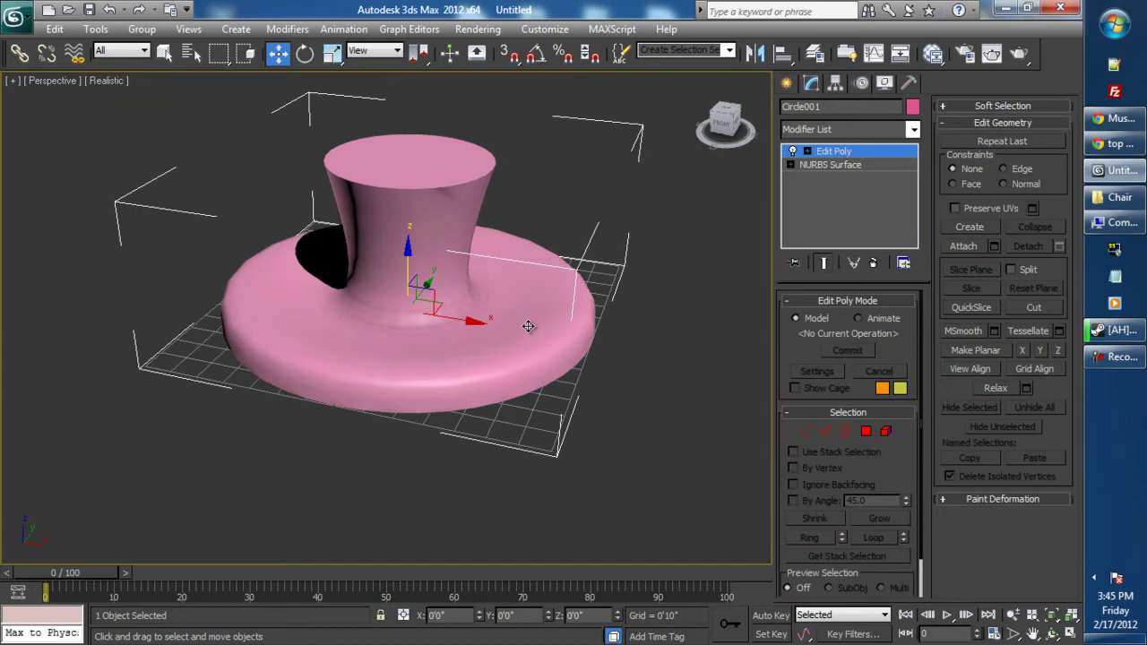
- Create a Standard material in the Slate Material Editor and open its parameters
key("m")
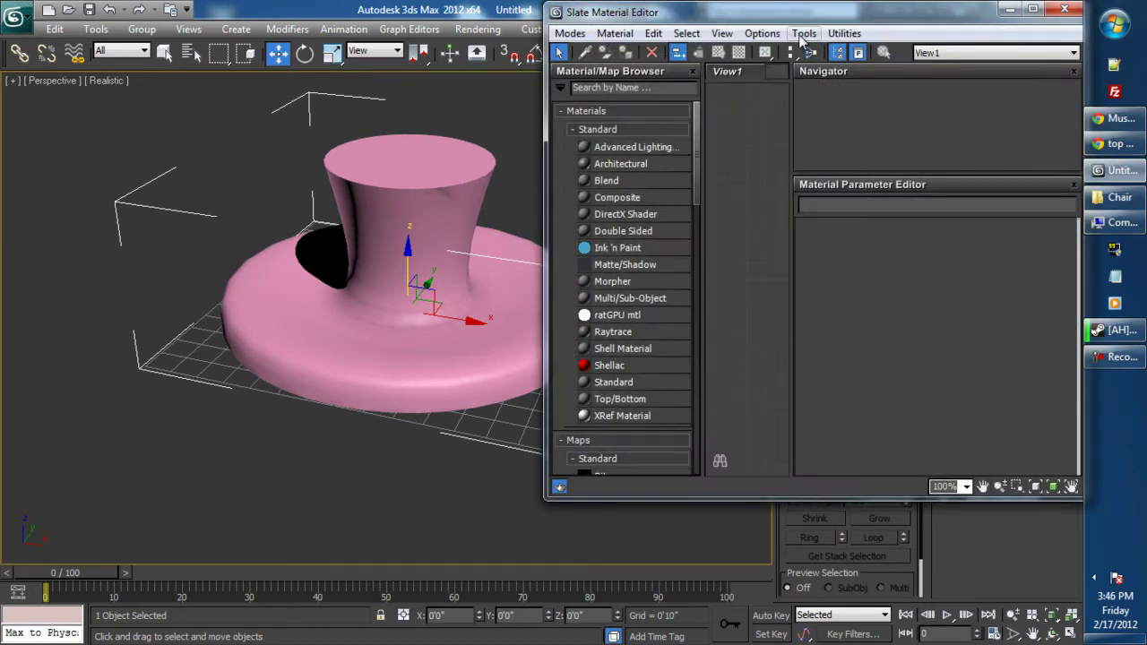
double_click(800, 13)
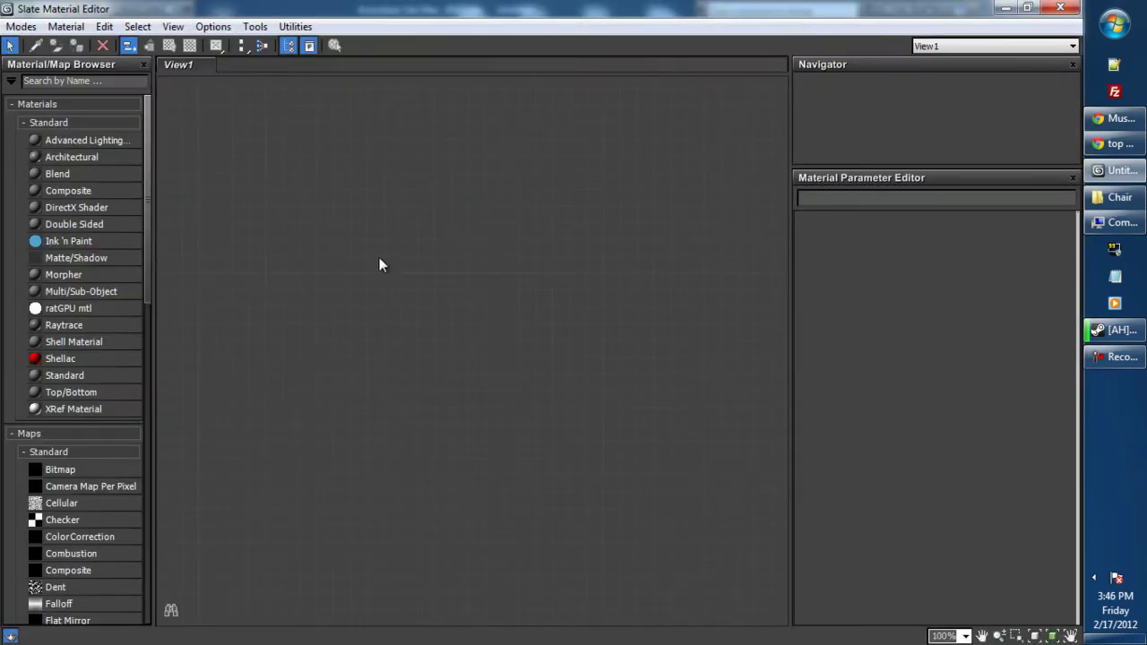
right_click(391, 258)
mouse_move(466, 271)
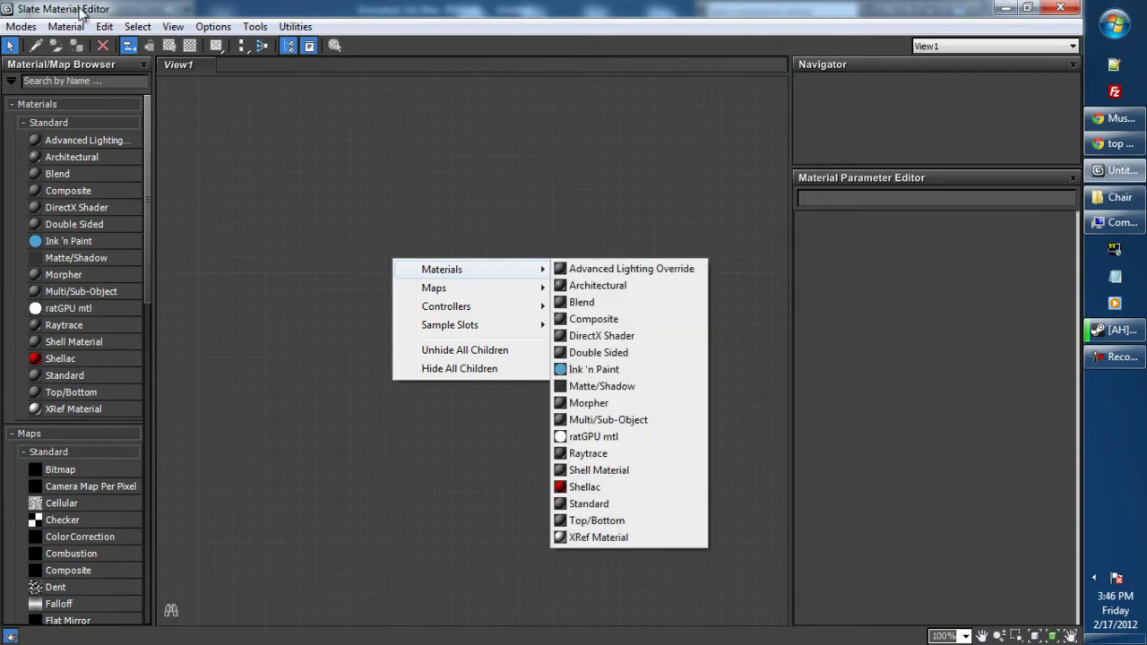
left_click(601, 510)
double_click(399, 278)
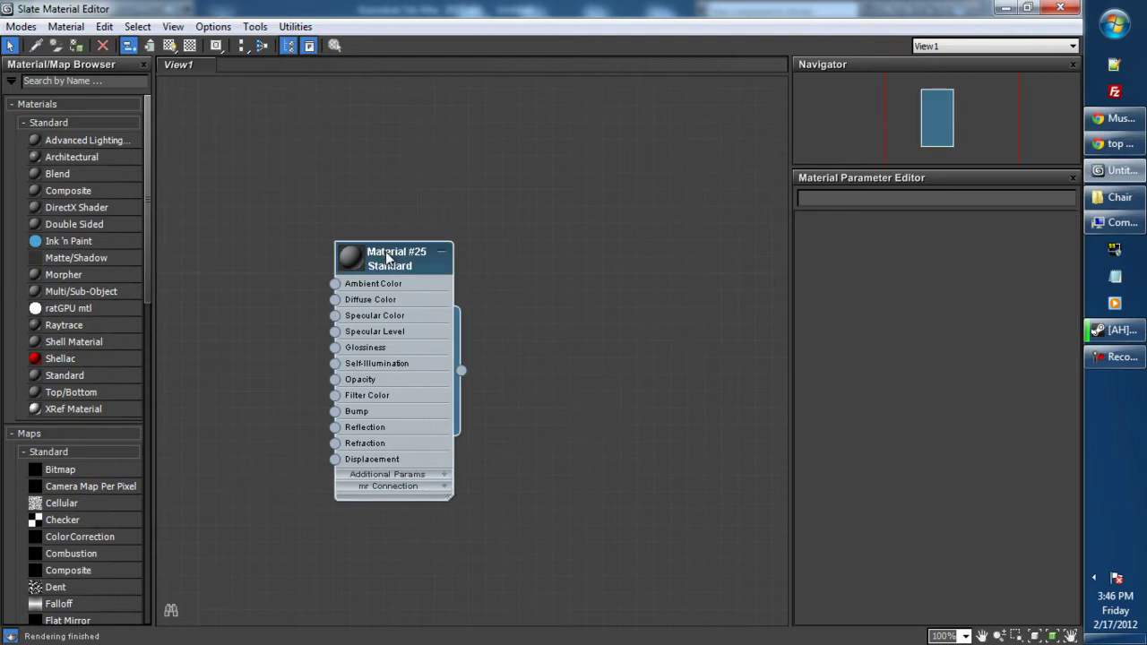
- Set the Standard material's diffuse color to dark brown with red 86, green 68 and blue 54
left_click(894, 323)
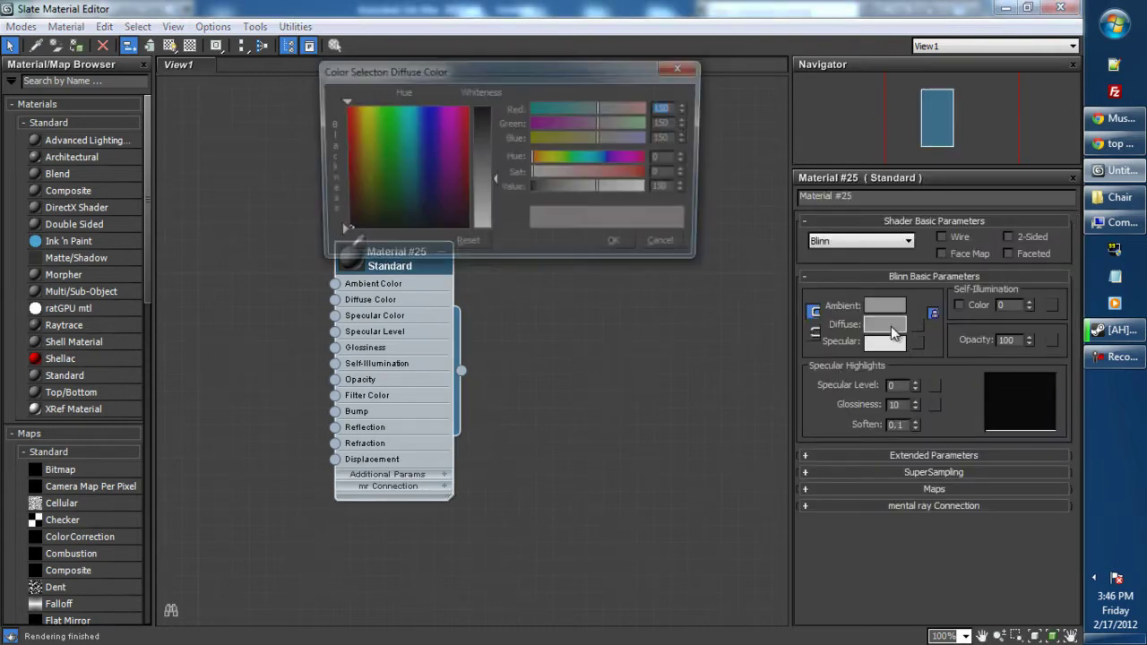
left_click_drag(430, 199, 351, 218)
left_click_drag(494, 181, 487, 132)
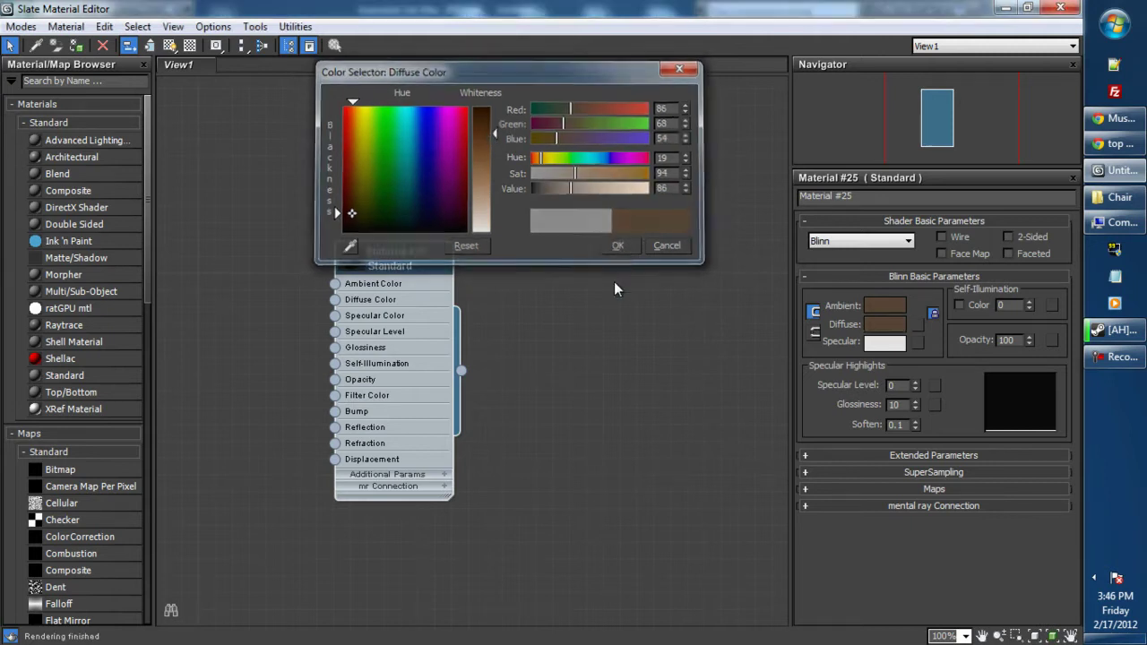
left_click(619, 245)
- Assign the brown material to the selected hat, close the material editor and check the hat's faces
double_click(286, 9)
mouse_move(287, 11)
left_mouse_down()
mouse_move(721, 109)
mouse_move(904, 95)
left_mouse_up()
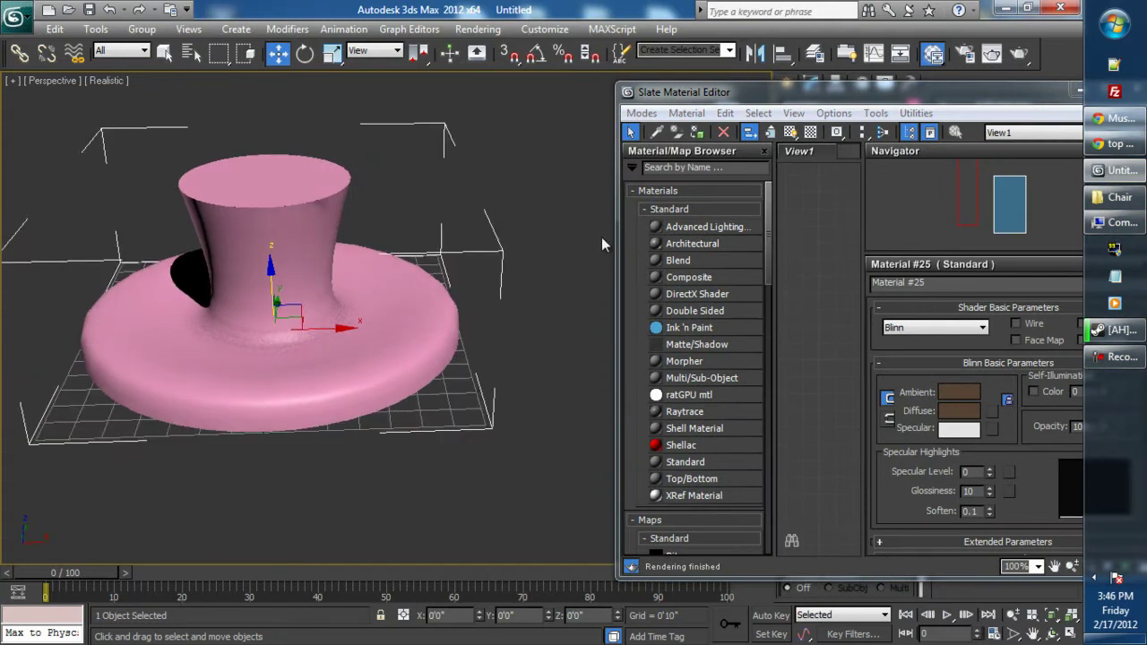
left_click(792, 132)
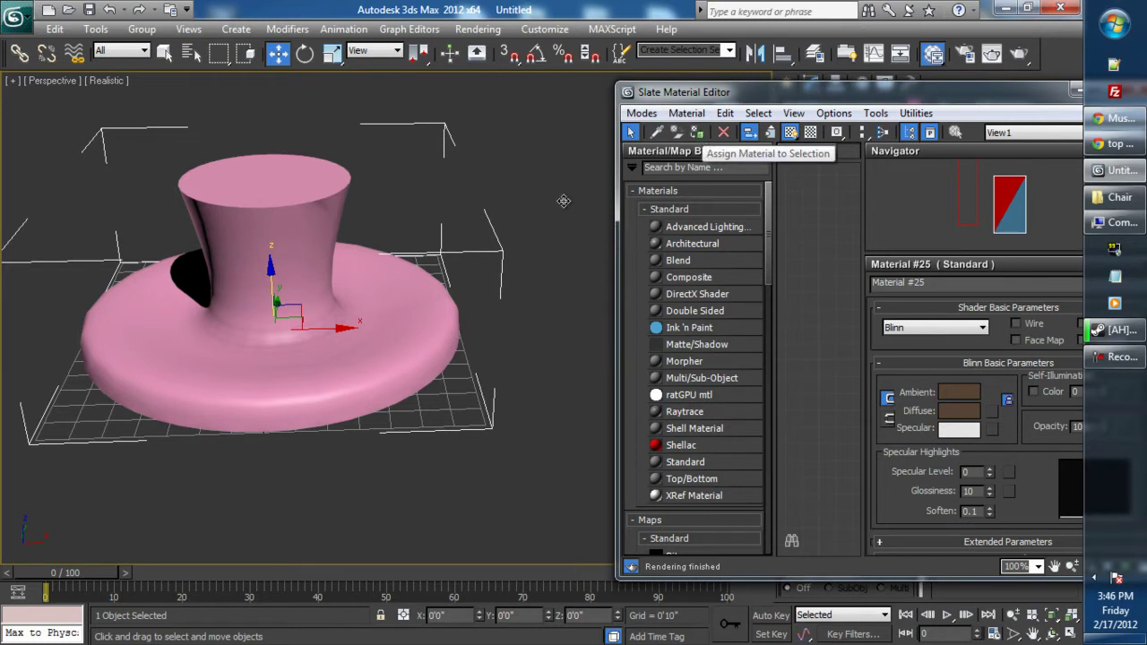
middle_click_drag(291, 330, 383, 327, "alt")
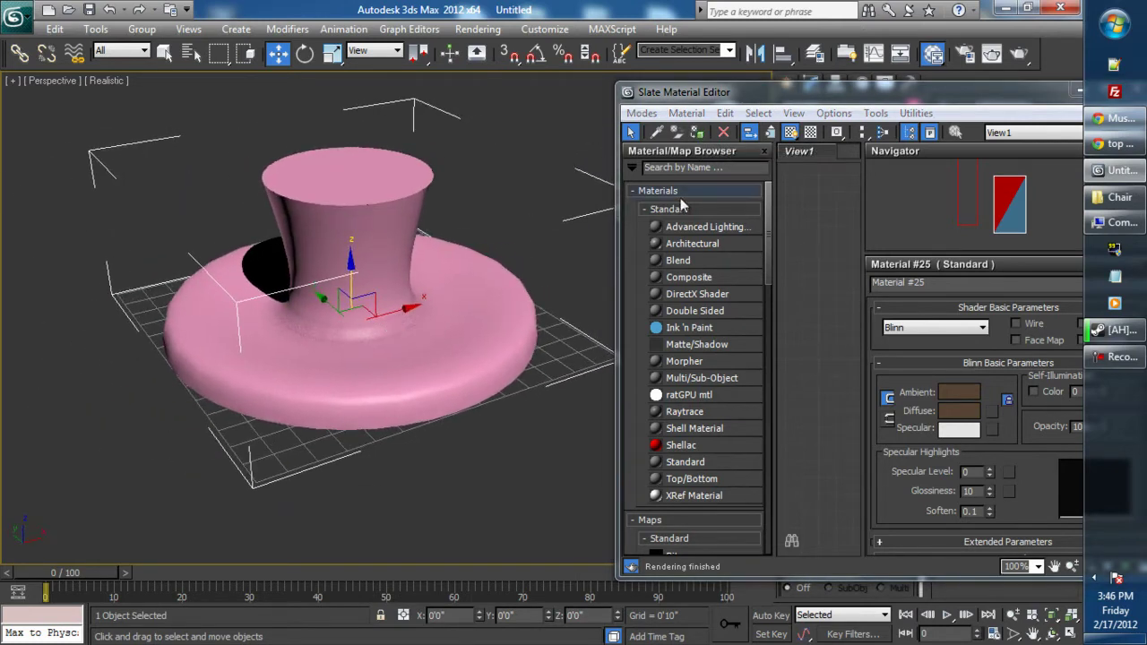
left_click(723, 133)
left_click_drag(792, 101, 382, 129)
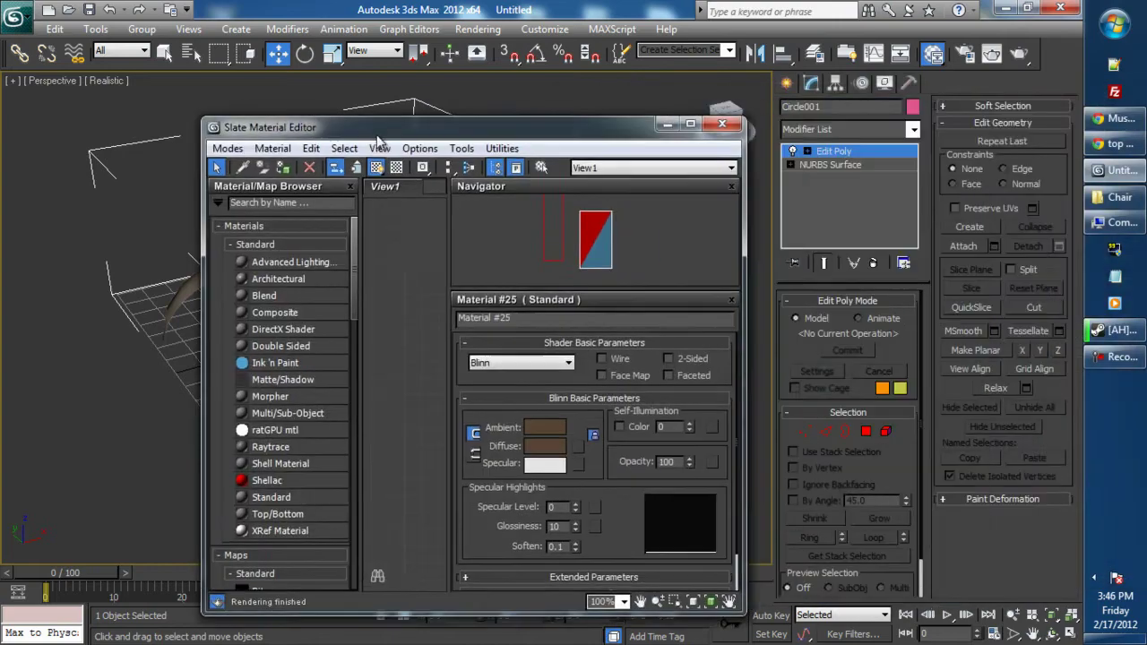
left_click(736, 120)
middle_click_drag(176, 320, 403, 233, "alt")
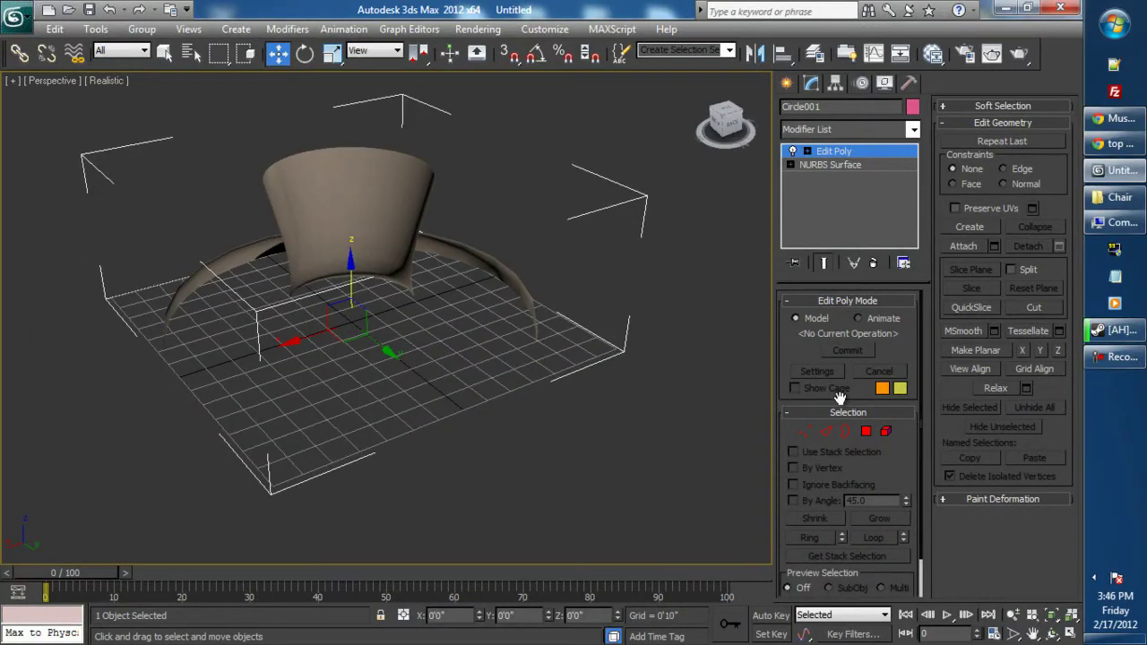
middle_click_drag(680, 417, 474, 416, "alt")
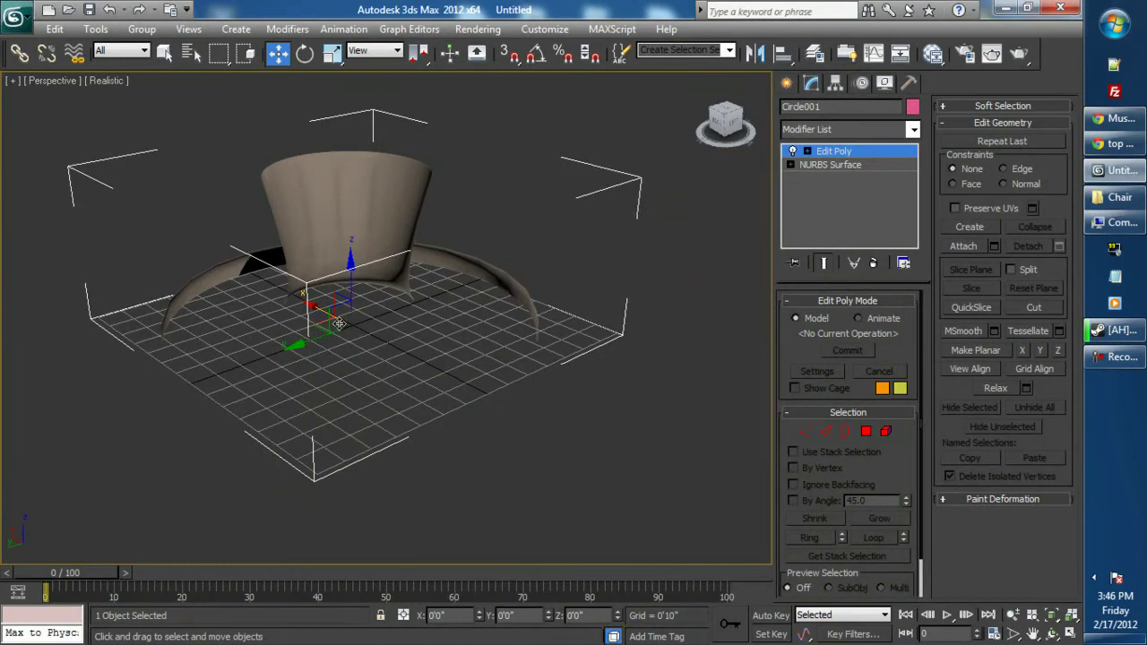
middle_click_drag(339, 324, 422, 348, "alt")
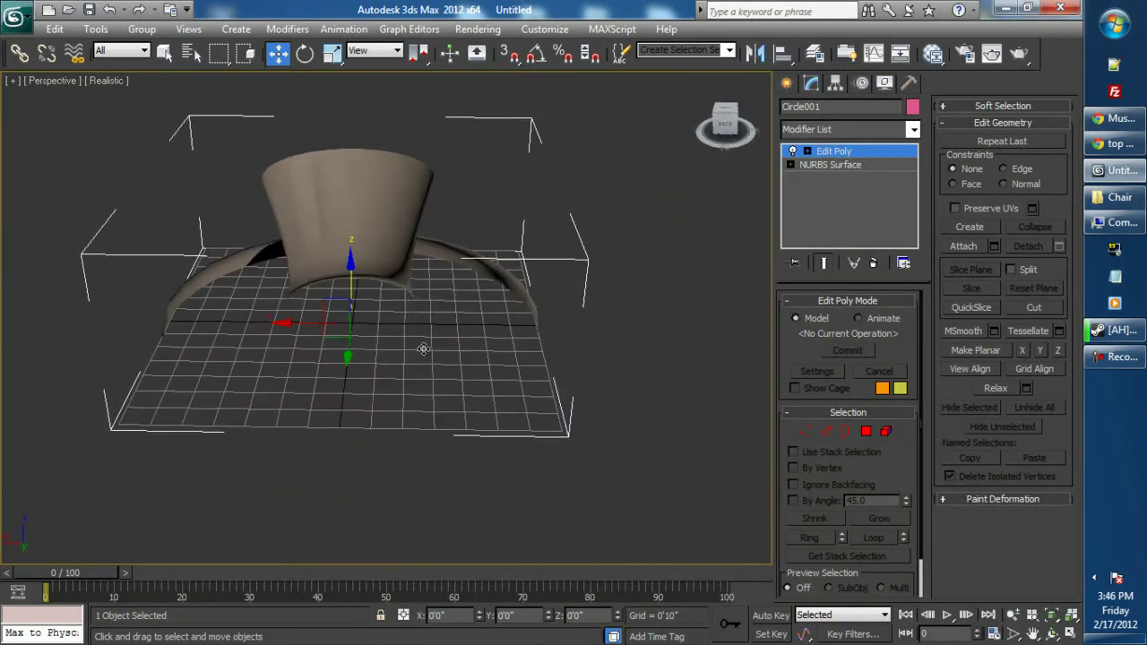
- Flip the normals of all the hat's elements in Edit Poly so its faces point outward, and leave element editing
left_click(832, 165)
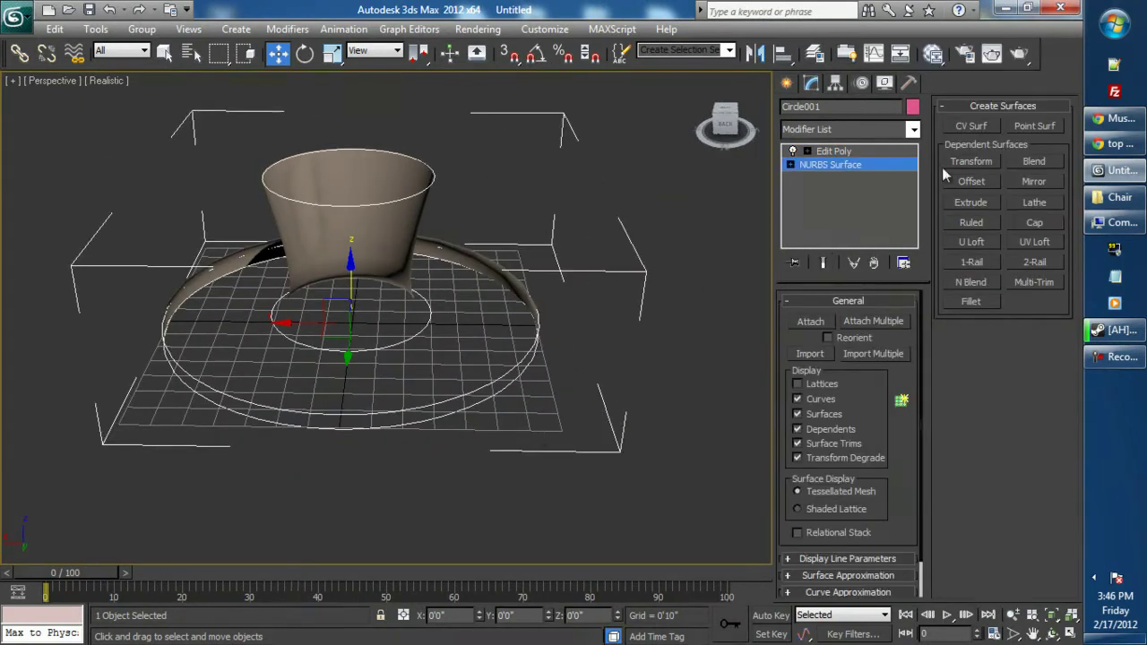
left_click(831, 151)
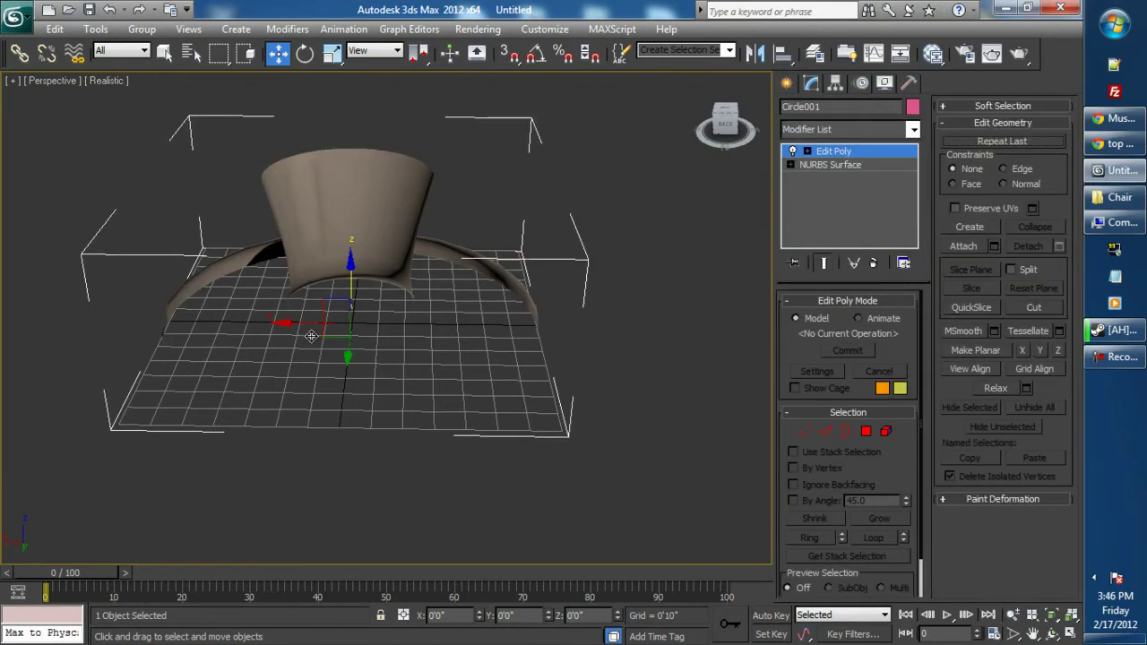
middle_click_drag(311, 336, 428, 345, "alt")
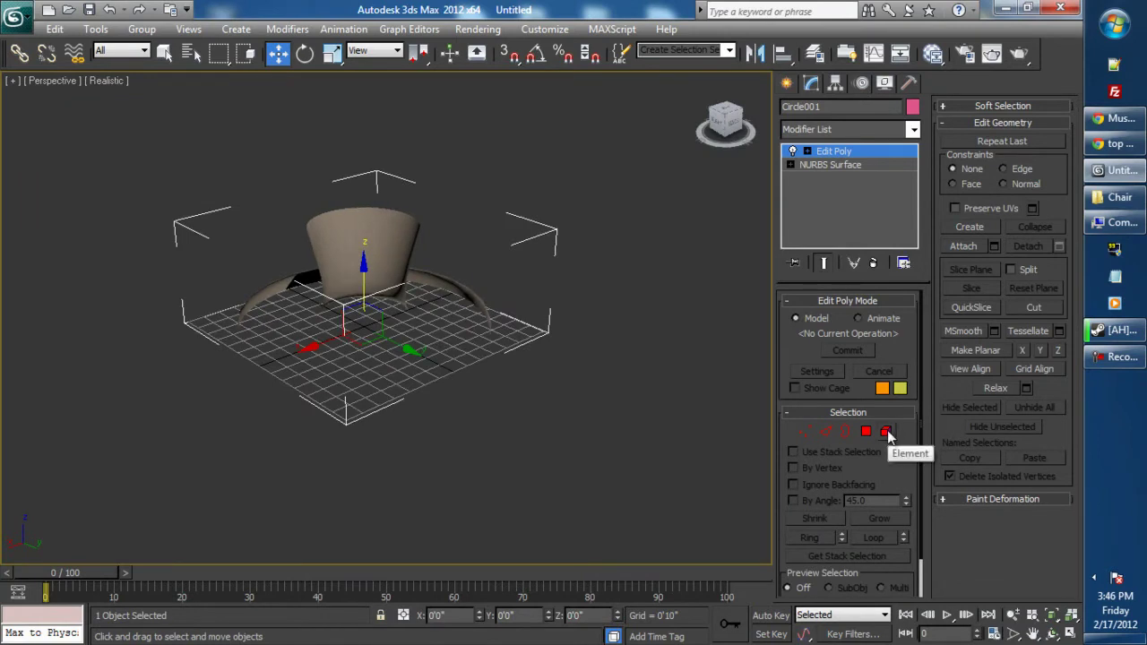
left_click(887, 432)
middle_click_drag(599, 344, 543, 376, "alt")
key("ctrl+a")
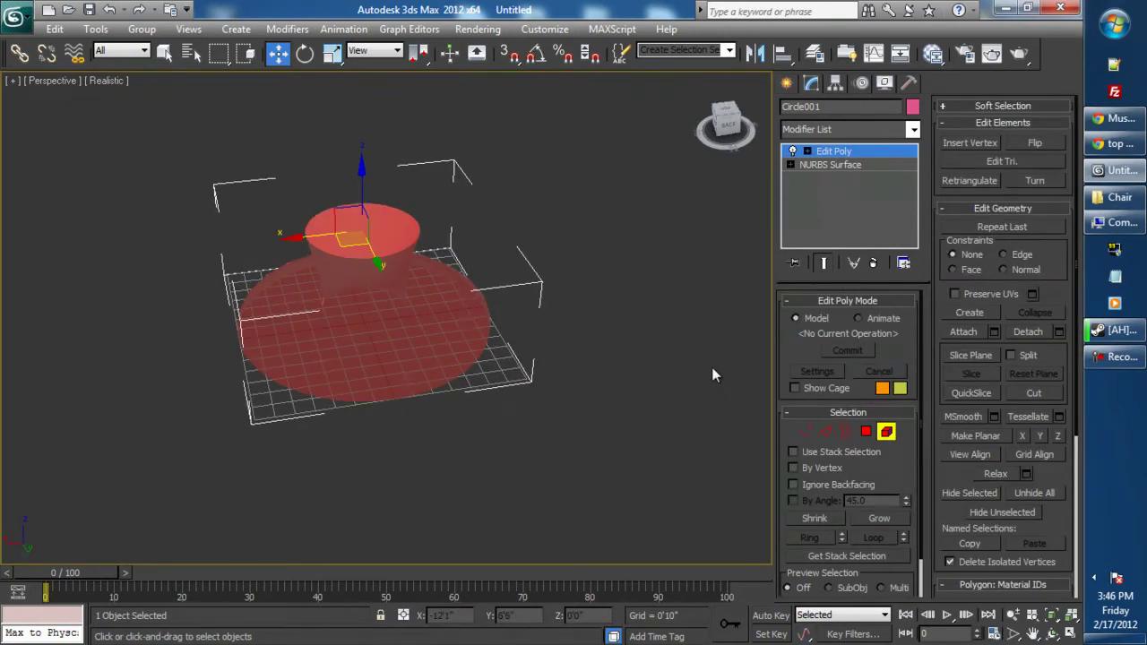
left_click(1038, 145)
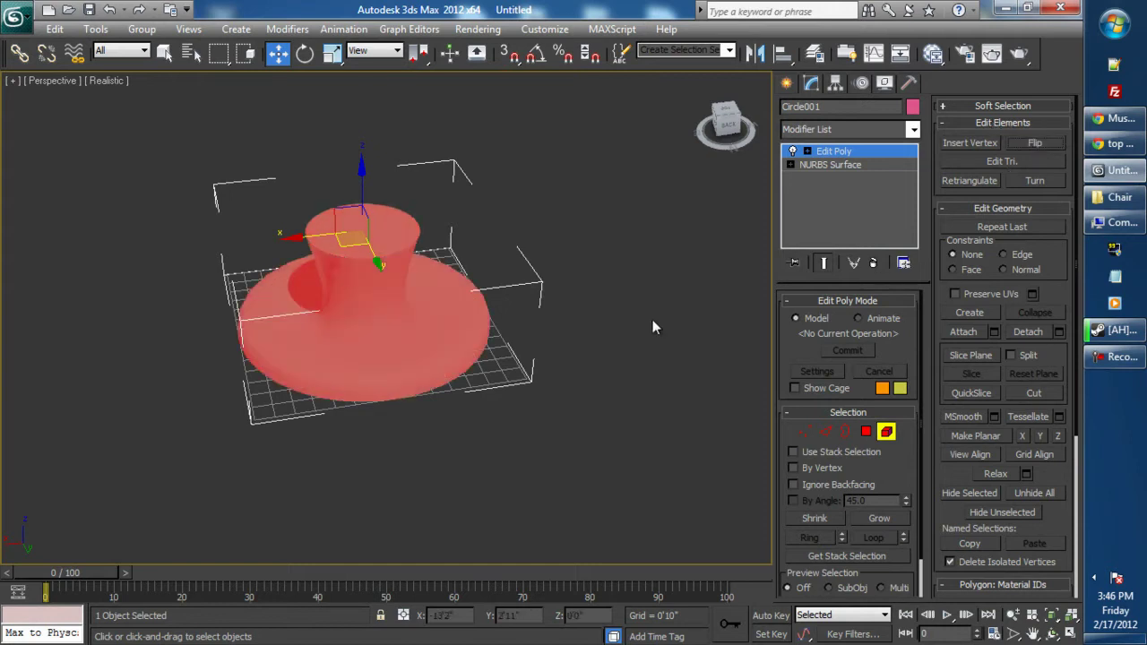
left_click(886, 431)
left_click(516, 361)
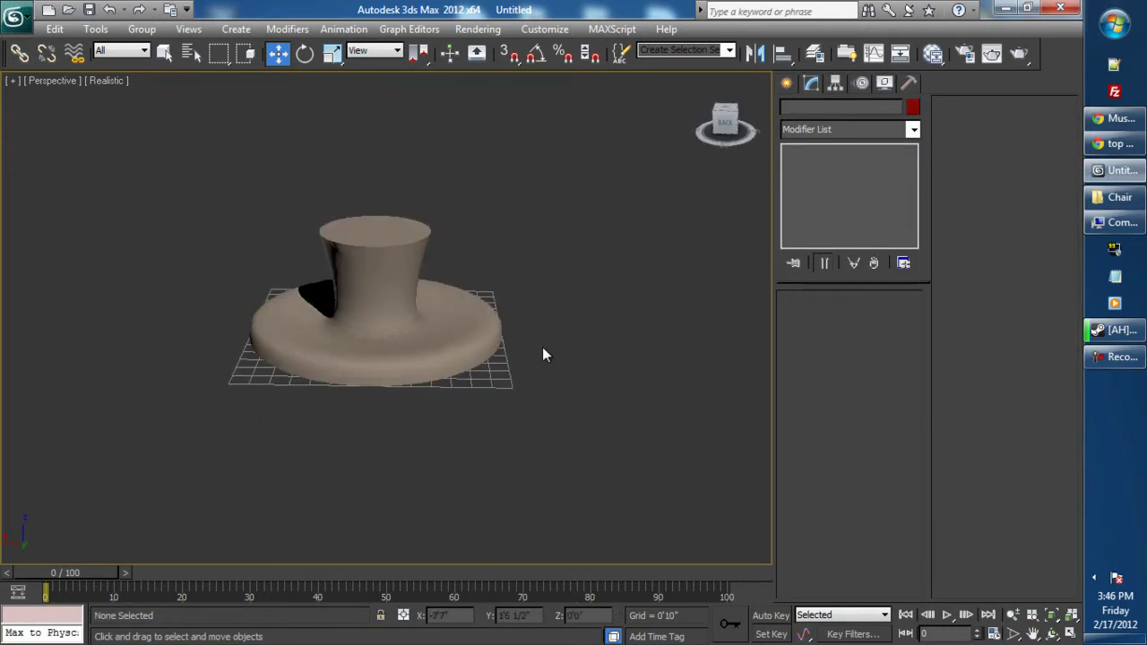
- Select the hat and apply a Bend modifier above its Edit Poly modifier
left_click(430, 329)
scroll(578, 329, "up", 5)
middle_click_drag(428, 392, 480, 375, "alt")
left_click(913, 130)
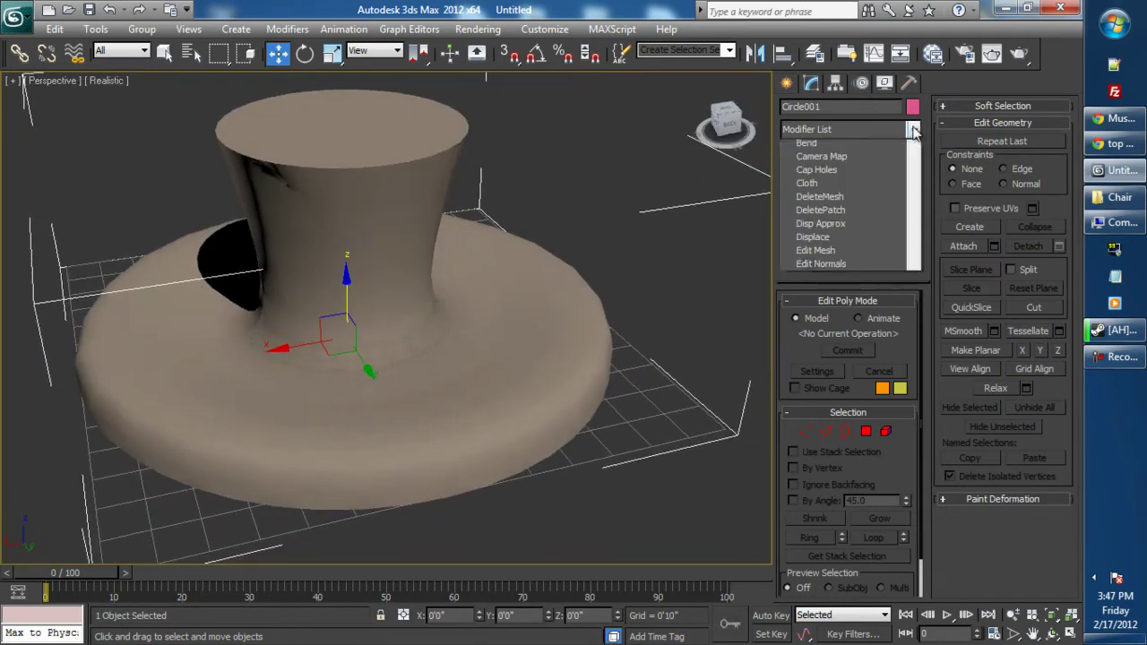
scroll(811, 285, "down", 3)
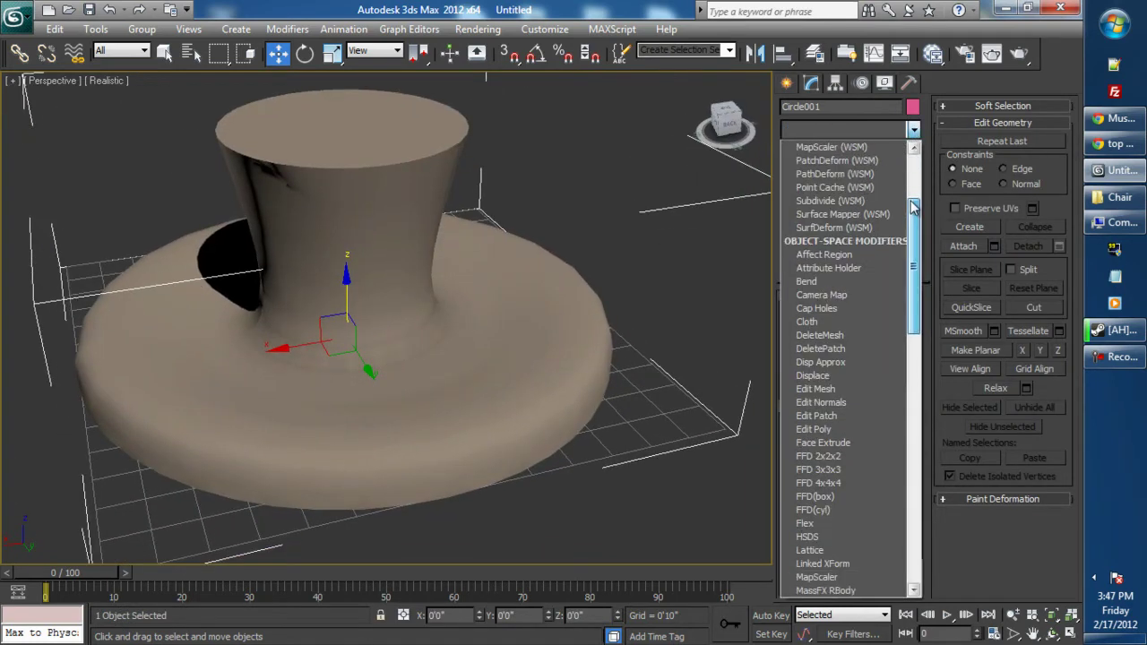
left_click(825, 285)
- Set the hat's Z-axis bend to an angle of -20.5 and a direction of 14.5
scroll(559, 379, "down", 2)
mouse_move(558, 379)
middle_mouse_down("alt")
mouse_move(558, 448)
mouse_move(575, 380)
middle_mouse_up("alt")
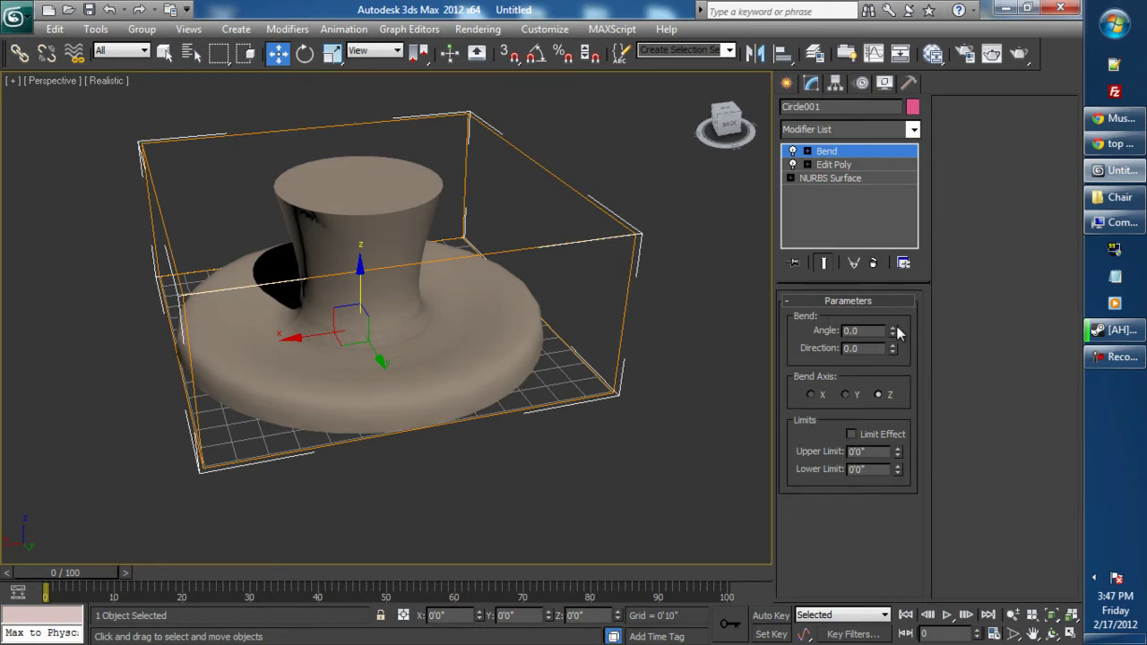
left_click_drag(893, 332, 890, 376)
middle_click_drag(493, 349, 472, 320, "alt")
mouse_move(892, 334)
left_mouse_down()
mouse_move(890, 323)
mouse_move(893, 345)
mouse_move(896, 327)
left_mouse_up()
middle_click_drag(486, 341, 524, 386, "alt")
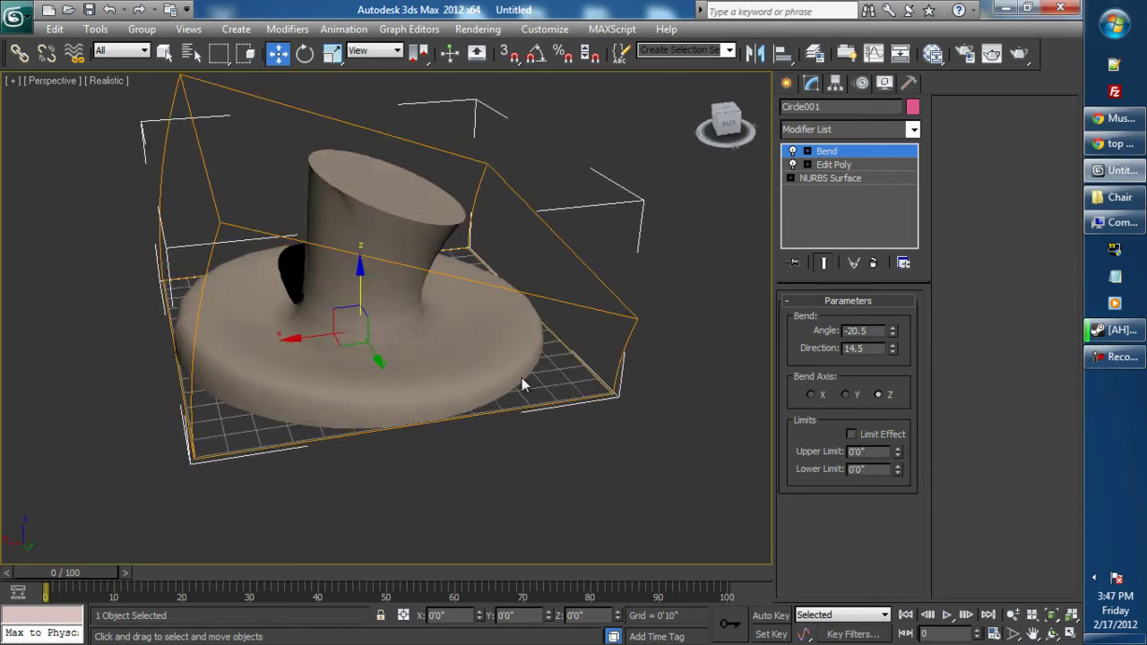
- Add an Edit Poly modifier above the Bend and enter element editing with the whole hat selected
left_click(912, 130)
left_click(912, 130)
left_click(912, 130)
left_click_drag(914, 188, 912, 250)
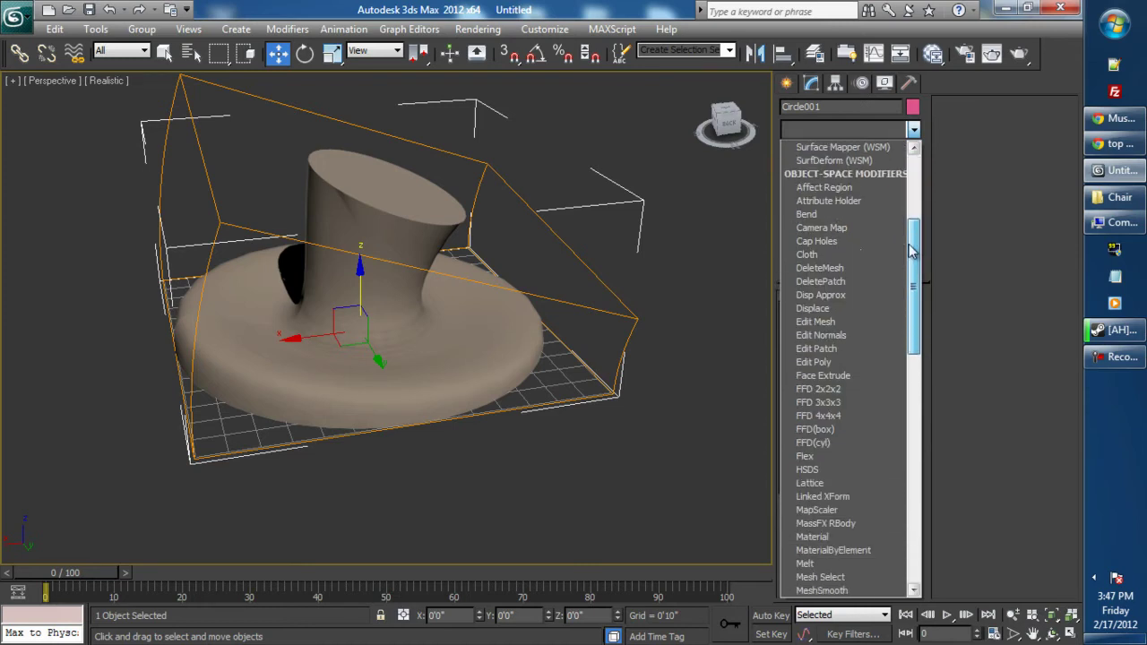
left_click(839, 374)
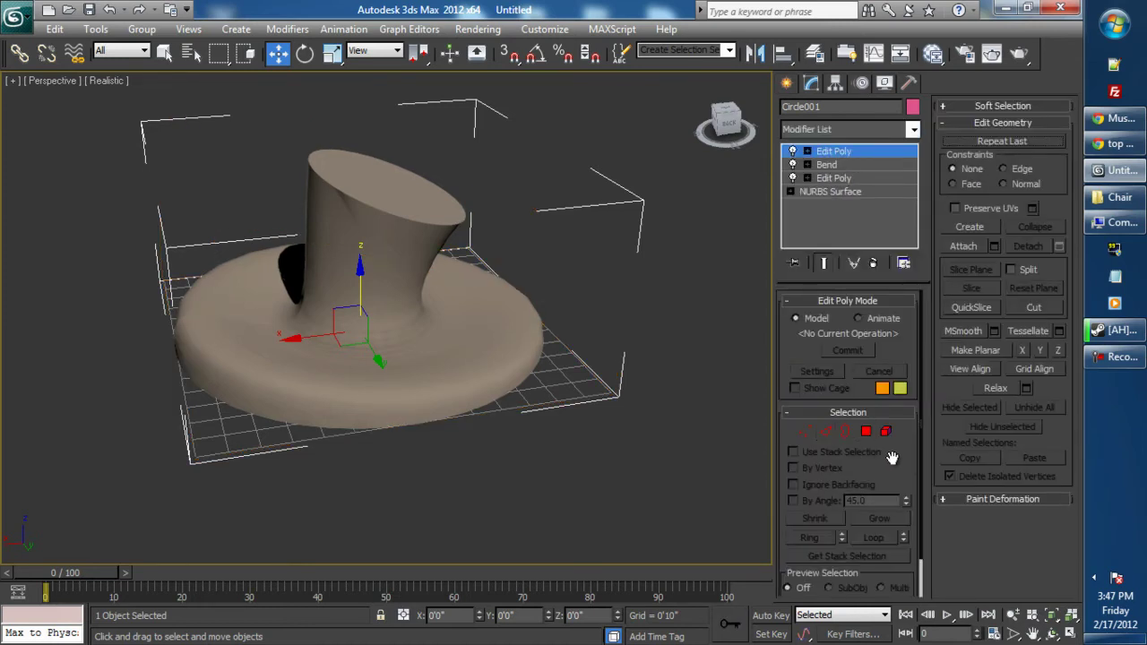
middle_click_drag(690, 374, 654, 381, "alt")
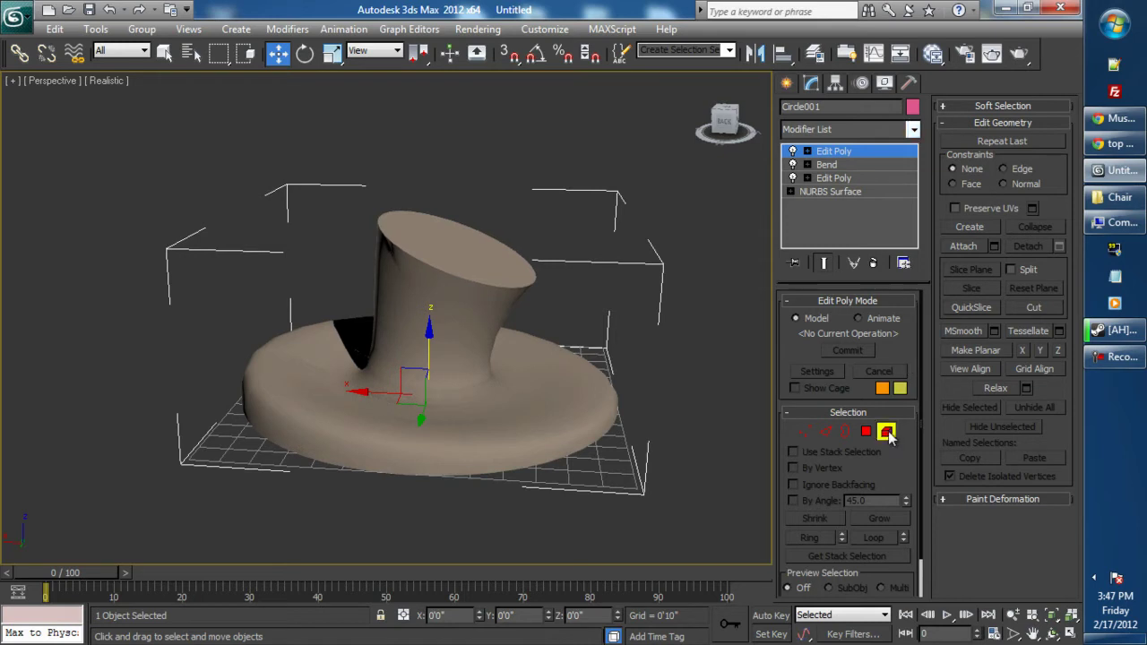
left_click(886, 431)
- Add a second Bend modifier on the Y axis with an angle of -48 and a direction of 66
left_click(913, 129)
scroll(916, 240, "down", 3)
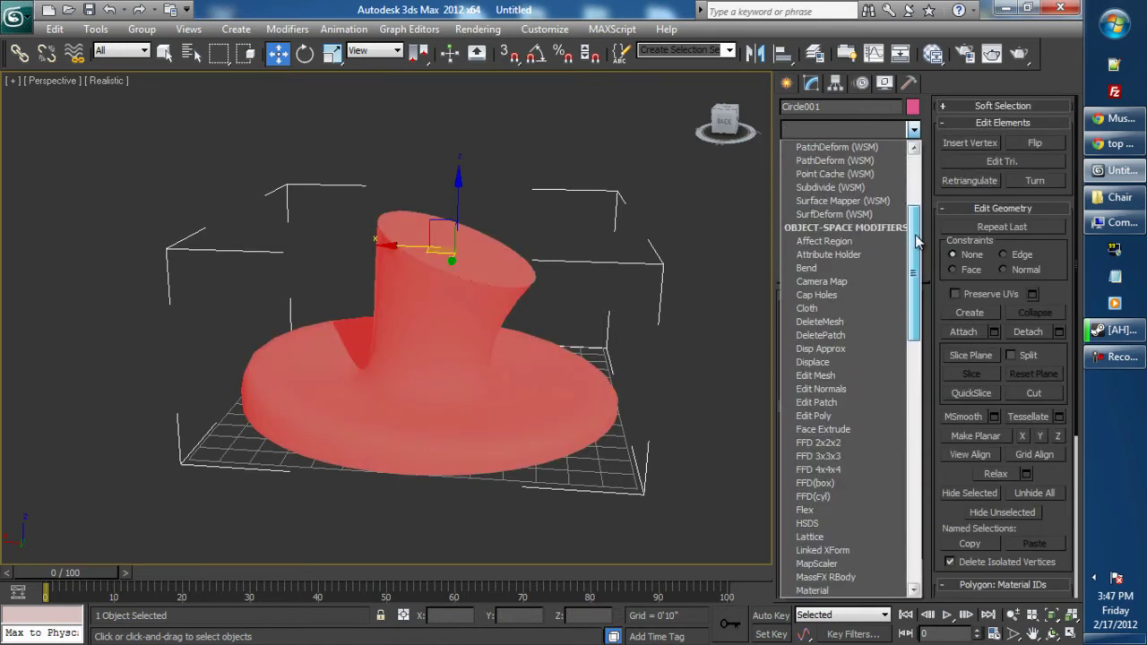
scroll(917, 240, "down", 4)
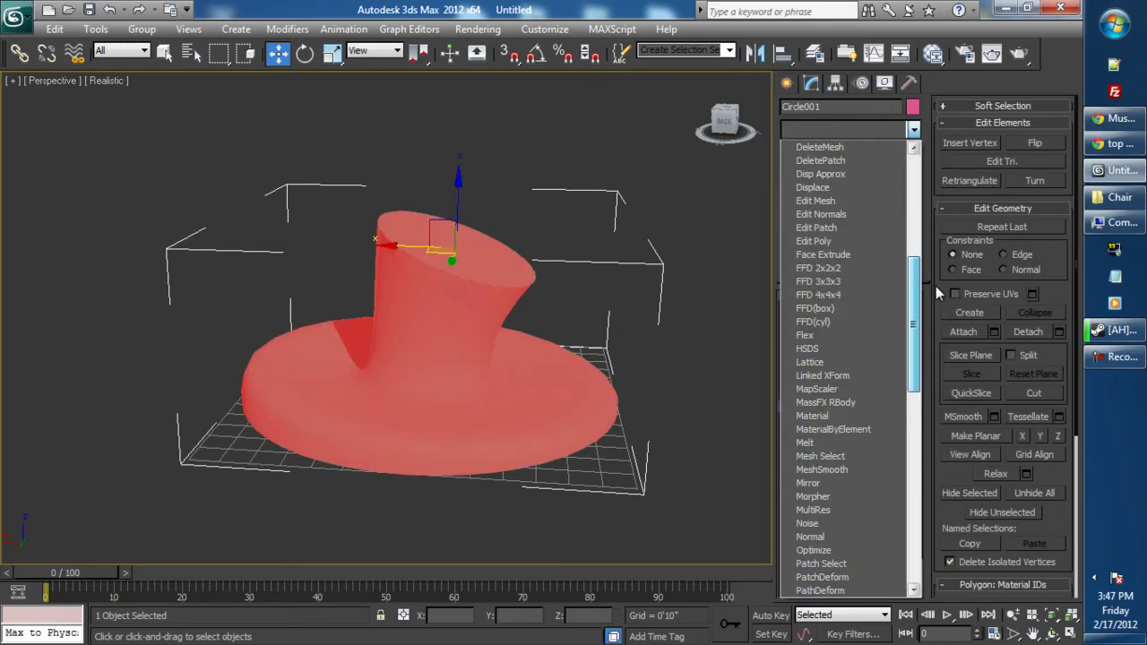
scroll(939, 279, "up", 3)
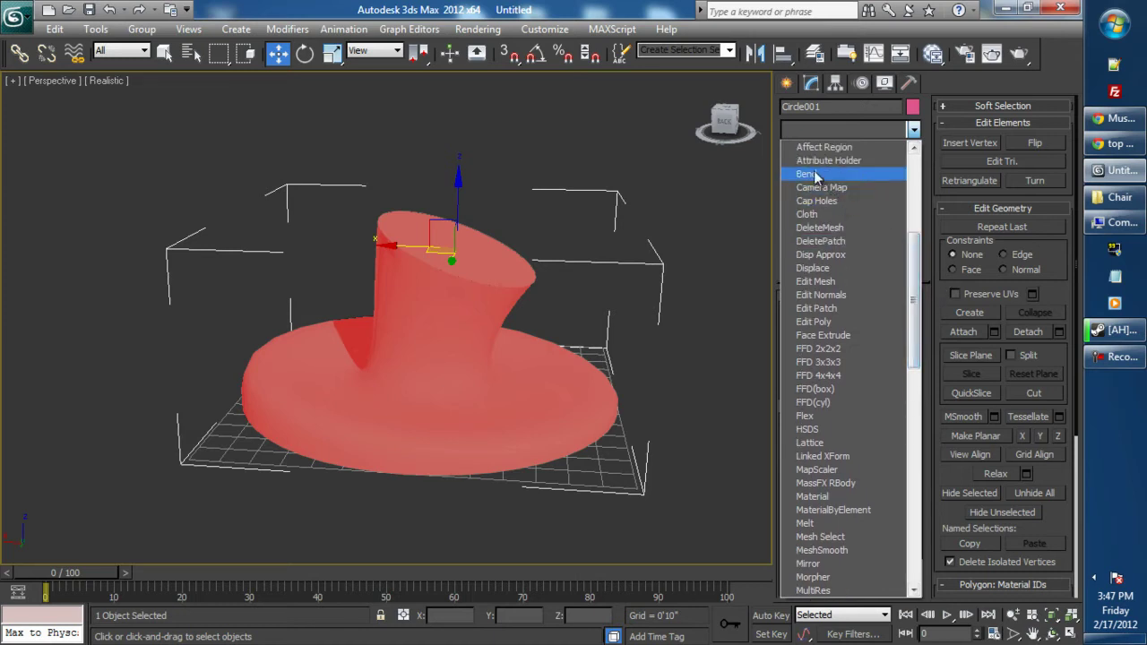
left_click(821, 174)
left_click(845, 394)
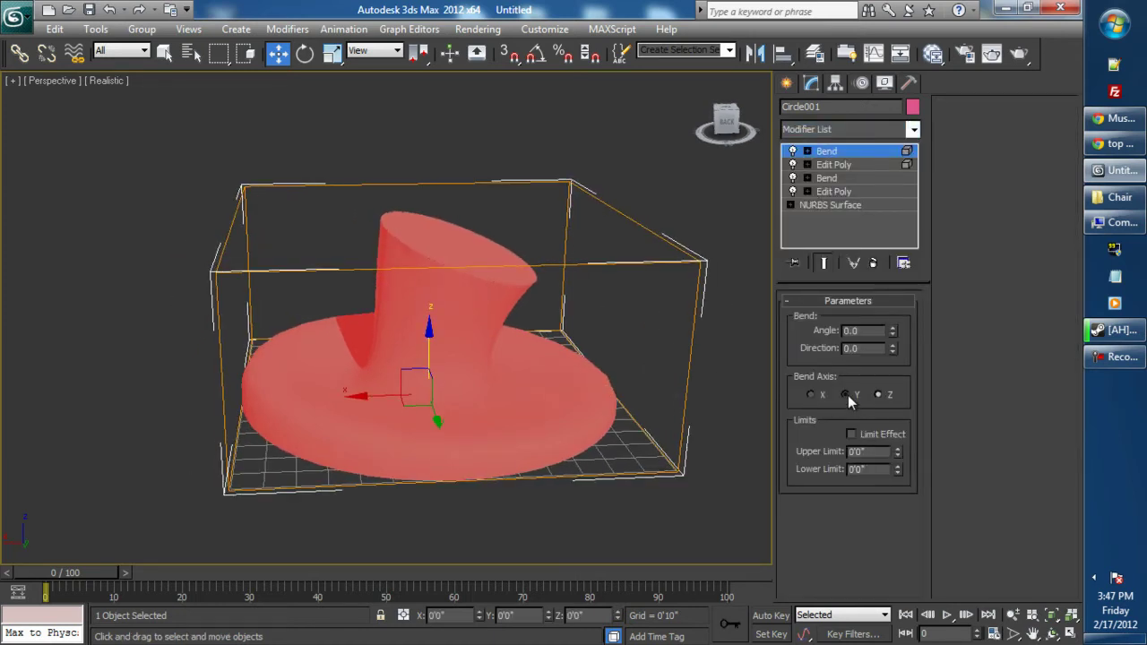
left_click_drag(887, 336, 874, 240)
middle_click_drag(510, 450, 480, 497, "alt")
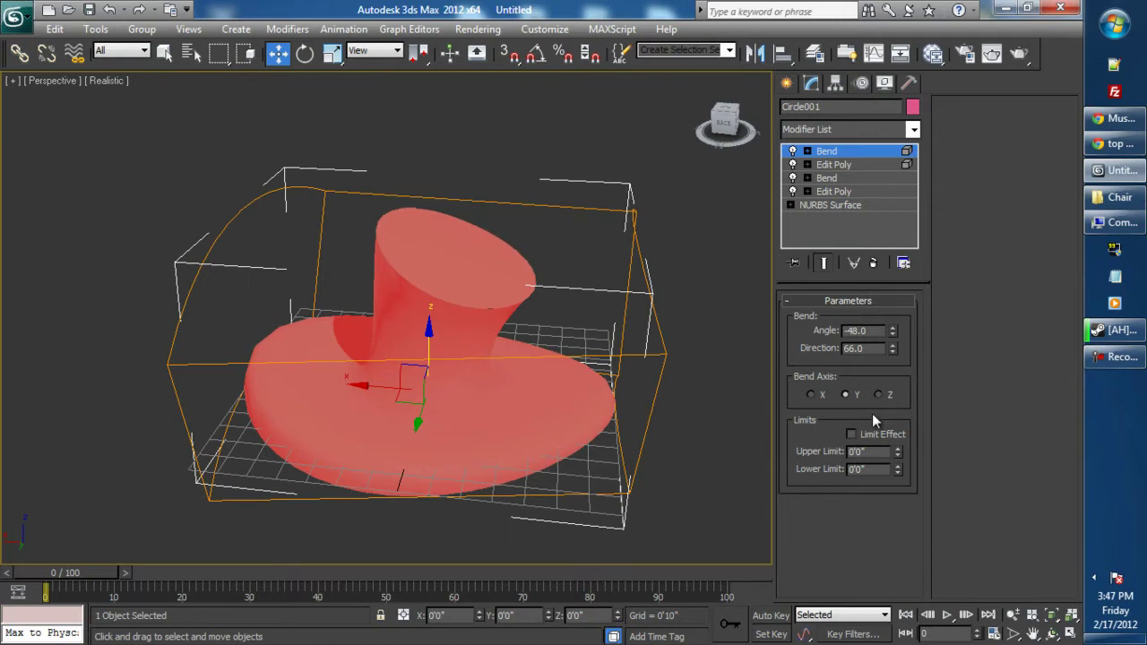
- Switch the second Bend to the X axis and set its angle to -36.5 and direction to 15.5
left_click(811, 395)
middle_click_drag(588, 460, 625, 439, "alt")
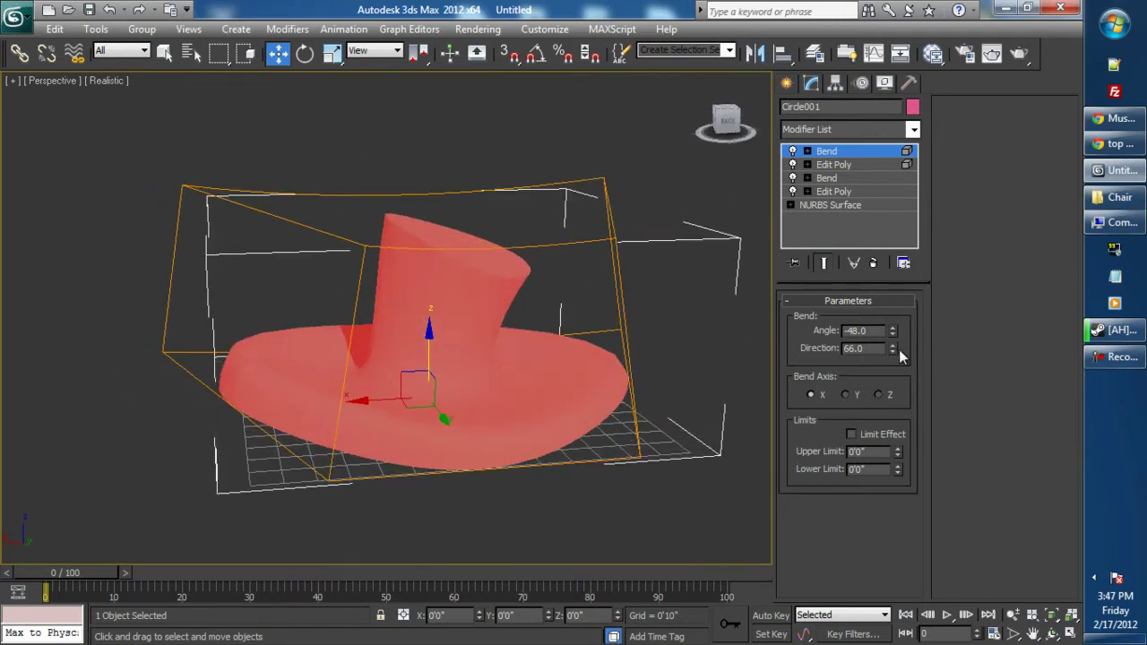
left_click_drag(893, 352, 912, 384)
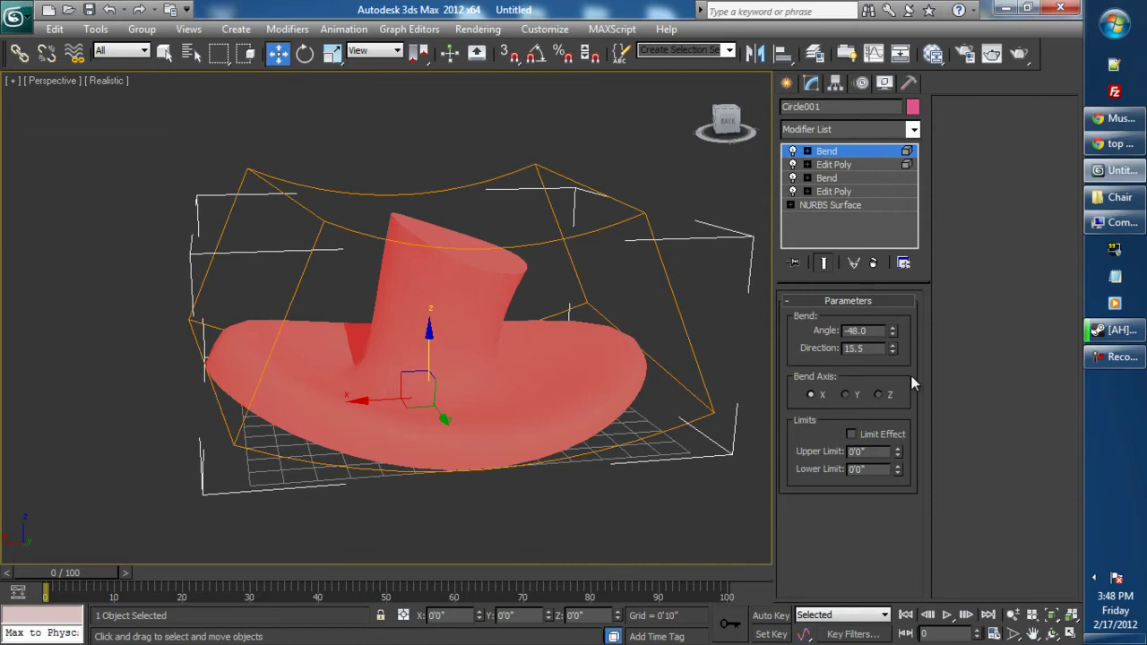
left_click_drag(893, 339, 894, 367)
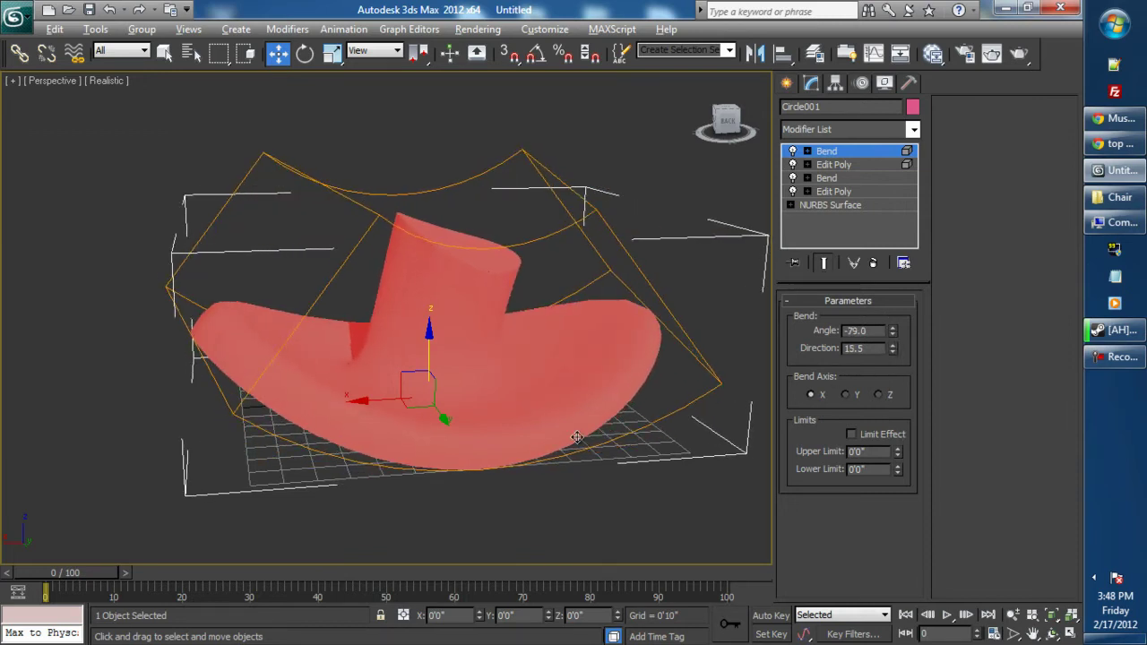
mouse_move(591, 430)
middle_mouse_down("alt")
mouse_move(598, 395)
mouse_move(605, 444)
middle_mouse_up("alt")
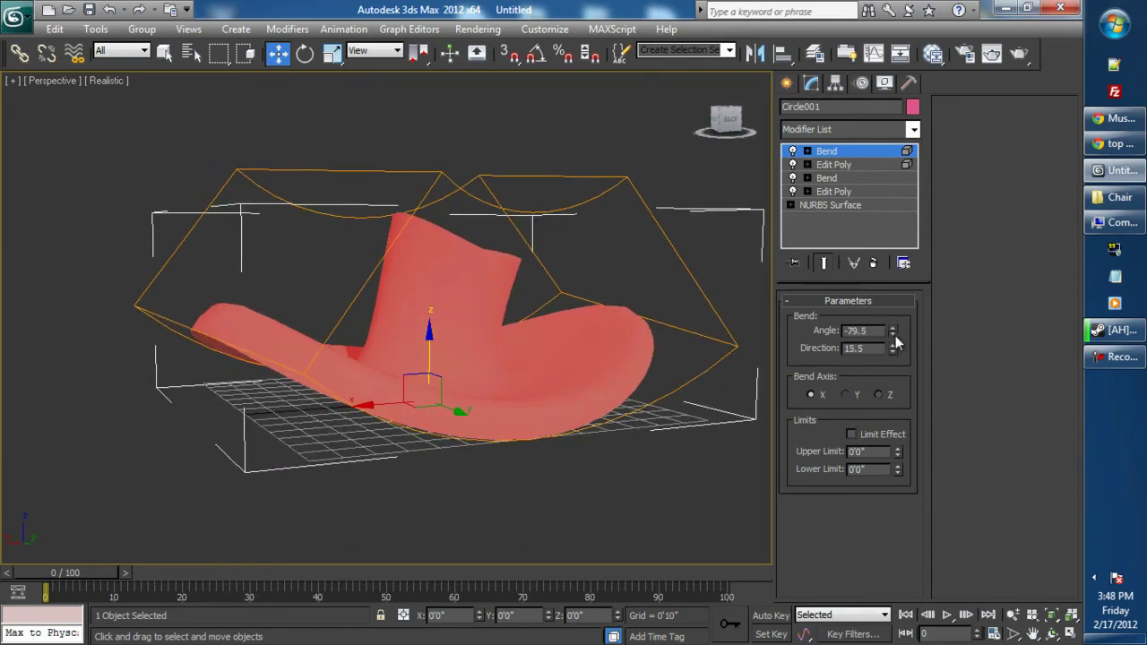
left_click_drag(892, 333, 893, 312)
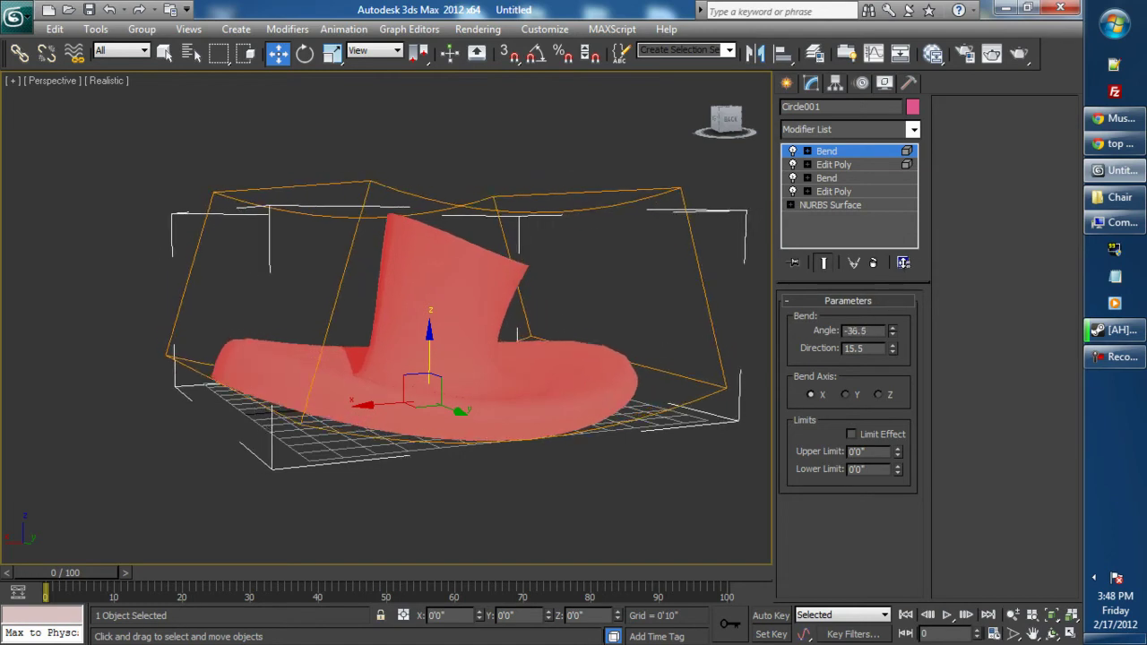
- Refine the X-axis bend to an angle of -61 and a direction of -132 so the hat's brim curves
left_click_drag(903, 263, 903, 269)
mouse_move(893, 350)
left_mouse_down()
mouse_move(904, 377)
mouse_move(900, 353)
left_mouse_up()
middle_click_drag(447, 431, 461, 461, "alt")
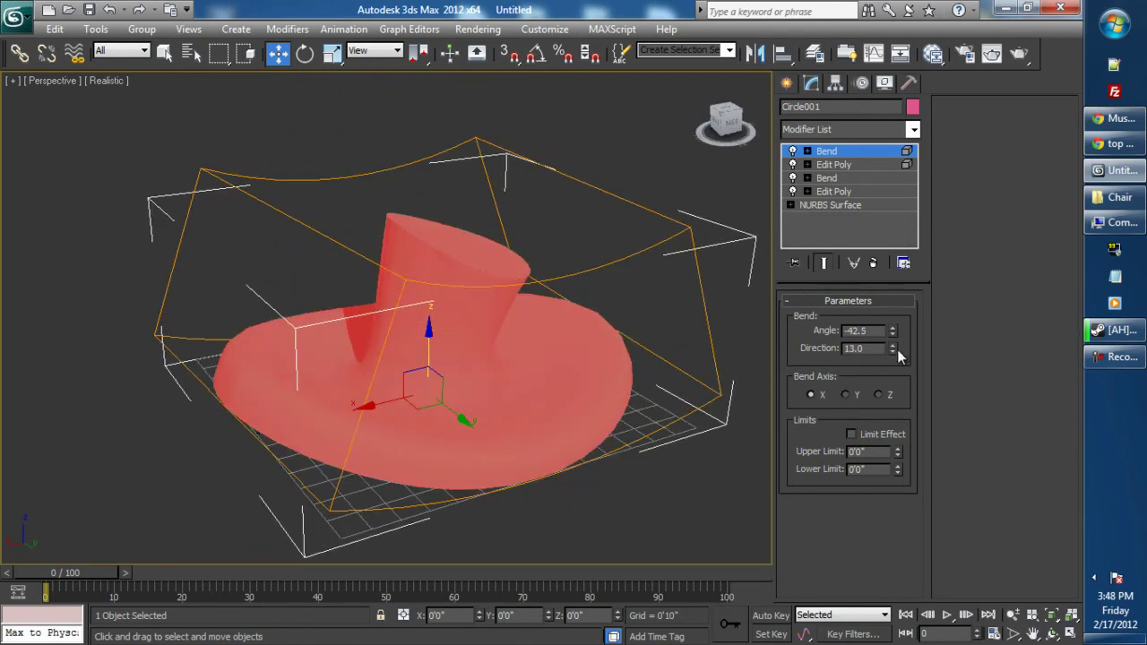
left_click_drag(893, 350, 924, 409)
middle_click_drag(564, 394, 474, 374, "alt")
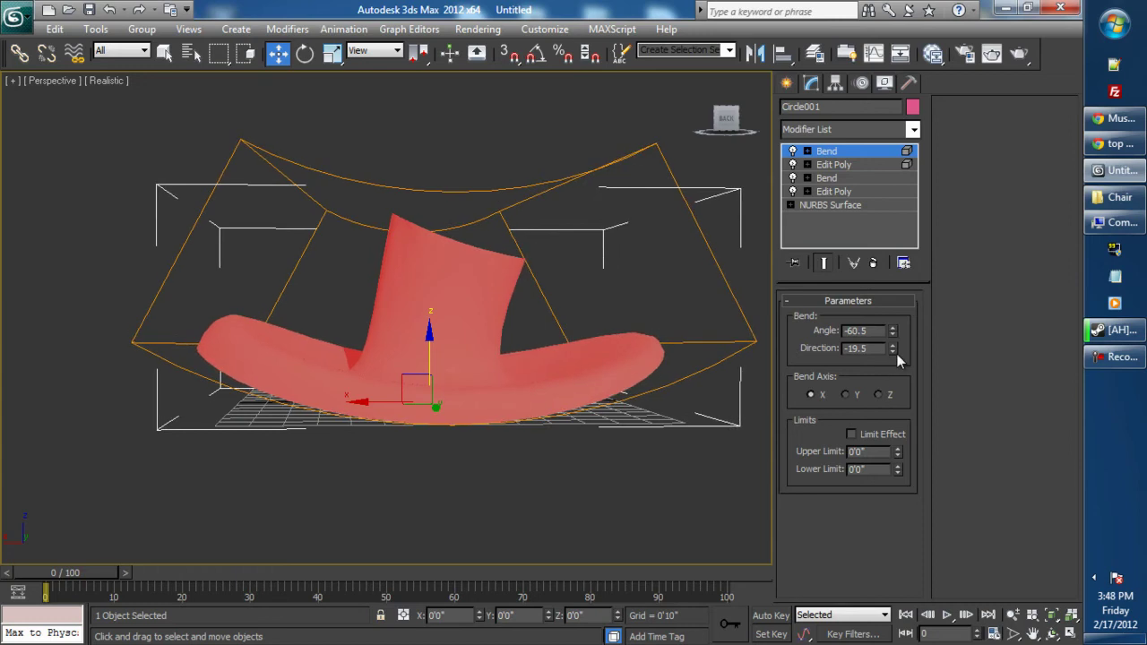
left_click_drag(891, 349, 889, 388)
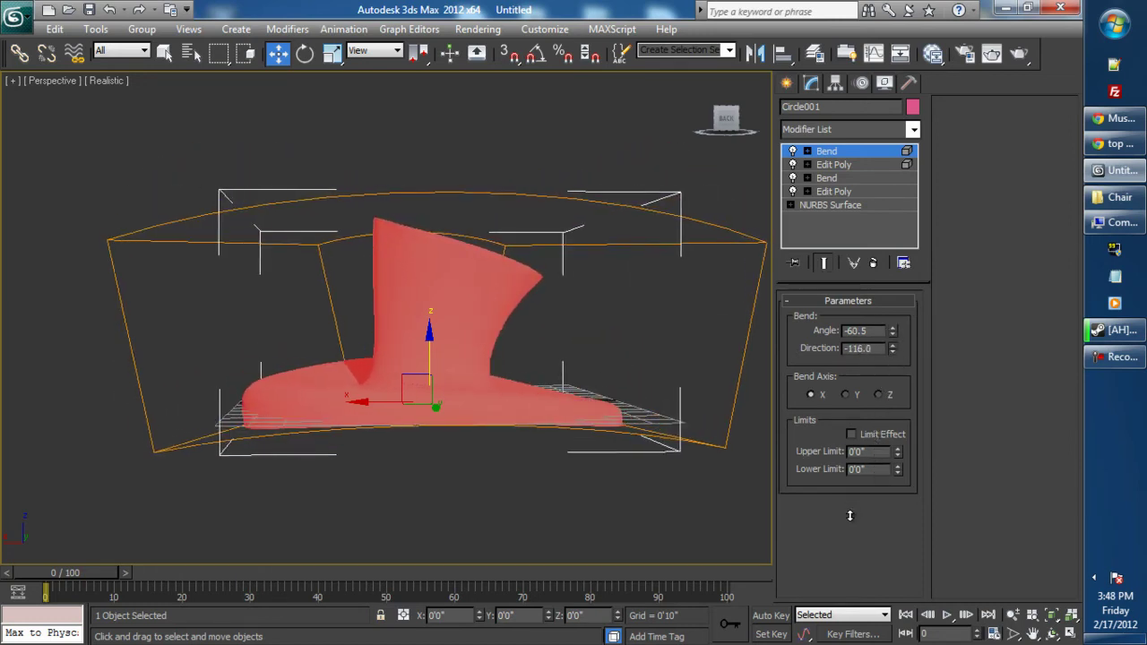
left_click_drag(851, 515, 842, 553)
left_click_drag(849, 541, 850, 544)
middle_click_drag(509, 432, 702, 459, "alt")
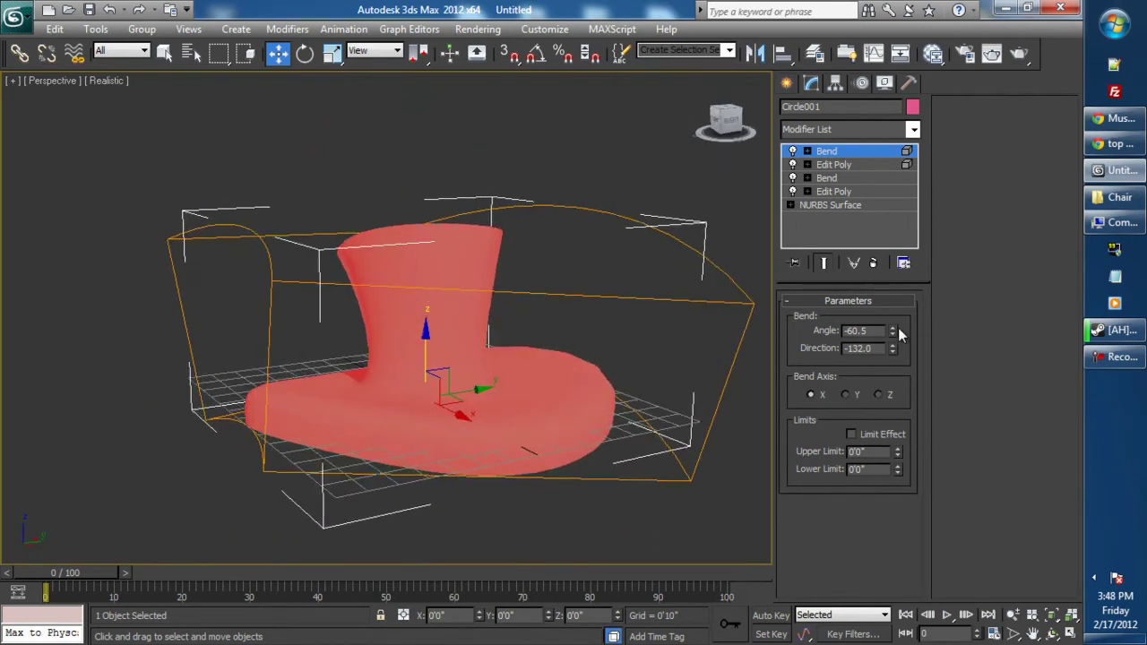
middle_click_drag(850, 339, 262, 447, "alt")
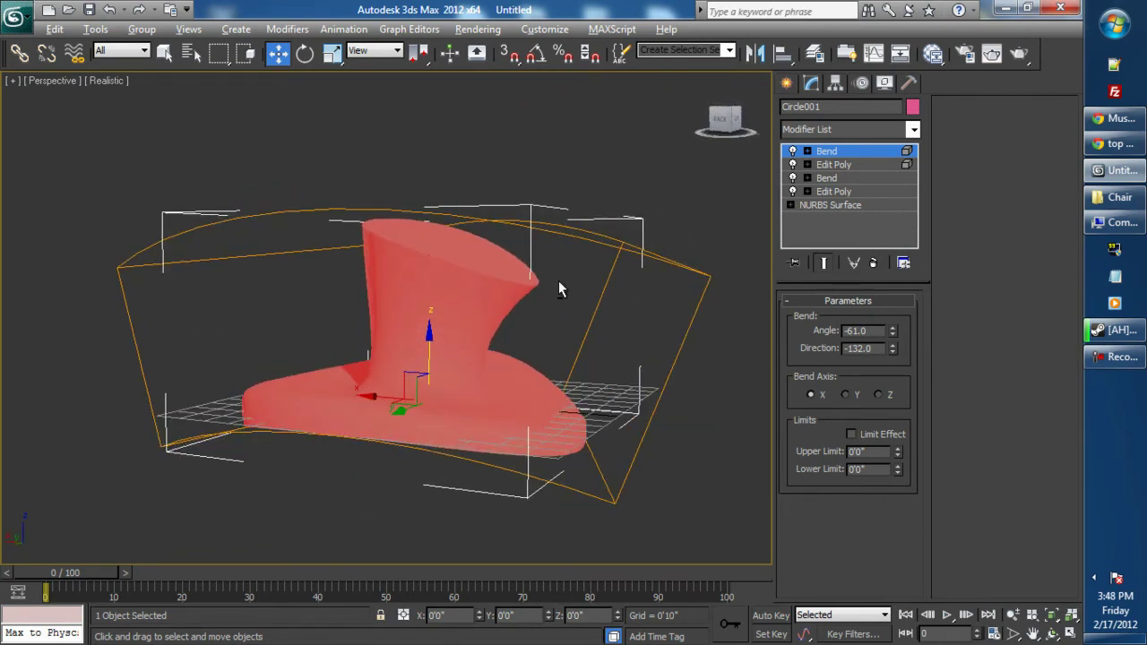
- Deselect the hat and examine its bent shape and inner faces from above and below
mouse_move(558, 289)
middle_mouse_down("alt")
mouse_move(640, 181)
mouse_move(592, 238)
mouse_move(591, 300)
mouse_move(325, 248)
mouse_move(552, 306)
middle_mouse_up("alt")
left_click(623, 274)
left_click(430, 387)
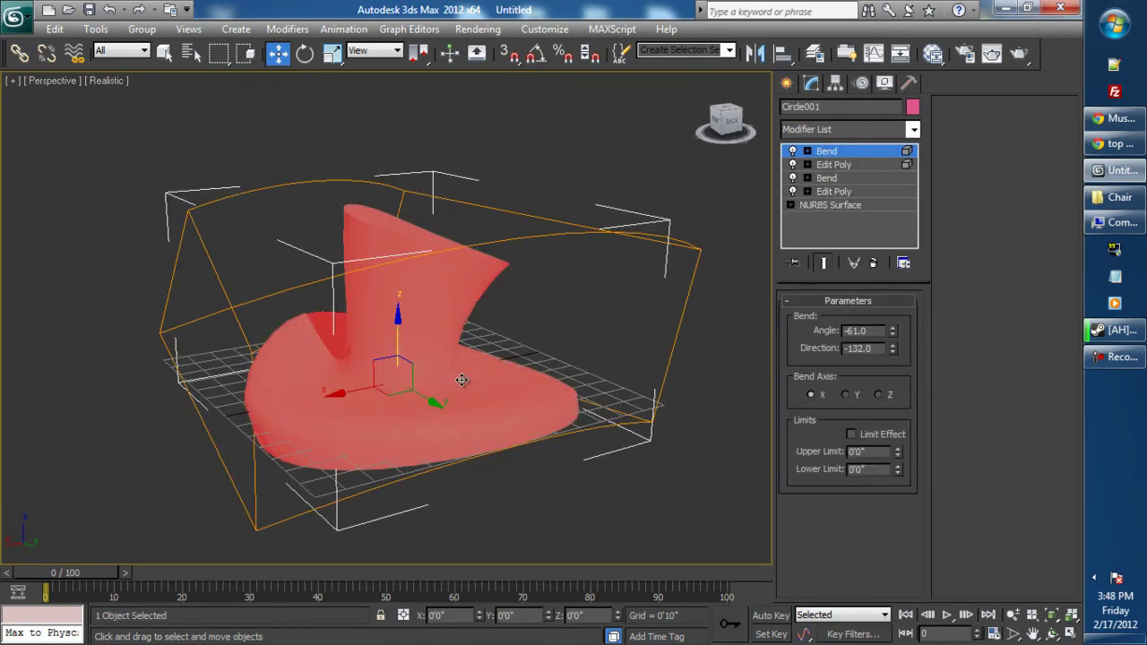
middle_click_drag(461, 380, 432, 455, "alt")
left_click(588, 532)
middle_click_drag(538, 502, 371, 407, "alt")
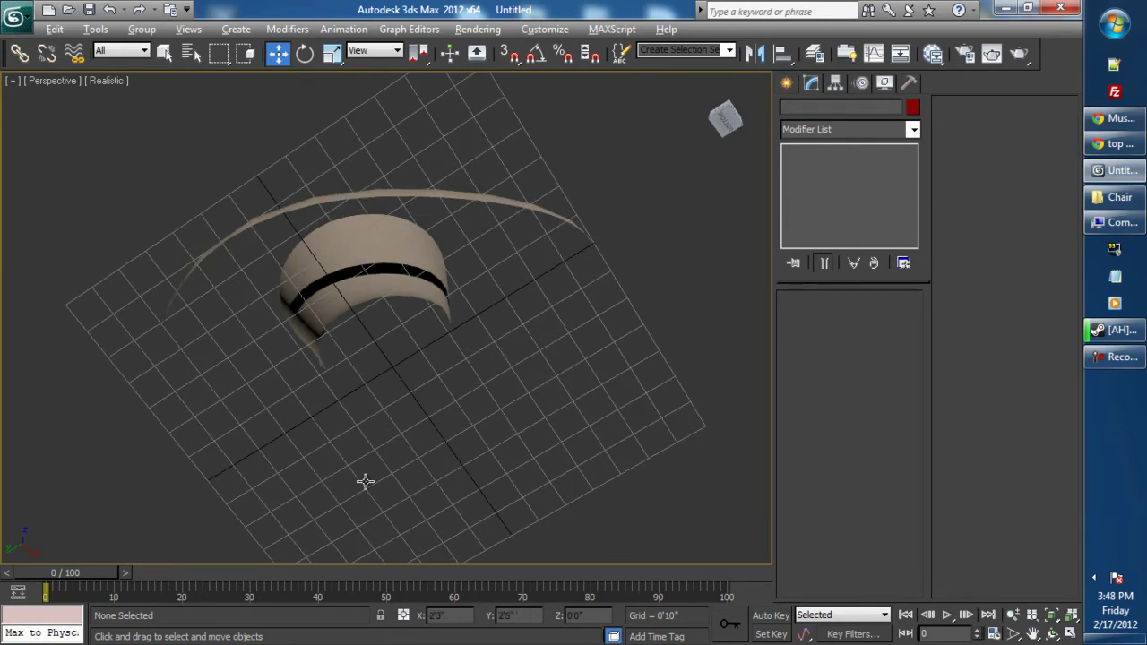
middle_click_drag(365, 481, 357, 389, "alt")
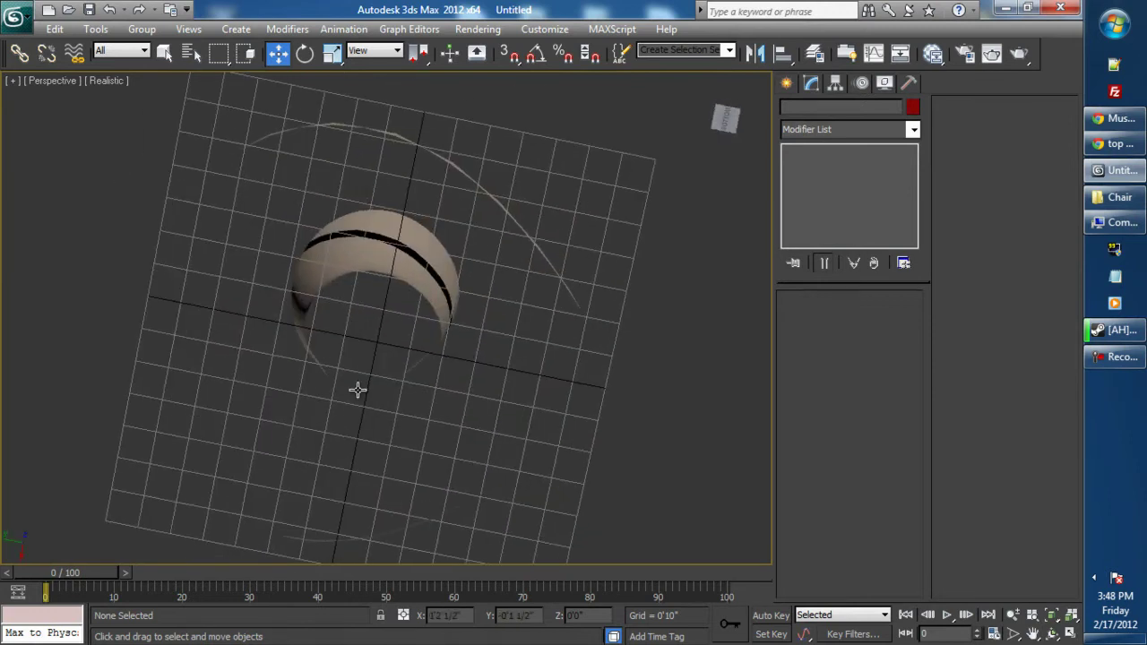
middle_click_drag(316, 268, 561, 440, "alt")
- Select the bent hat and clone it in place as an independent copy
left_click(373, 351)
middle_click_drag(373, 350, 394, 443, "alt")
right_click(380, 358)
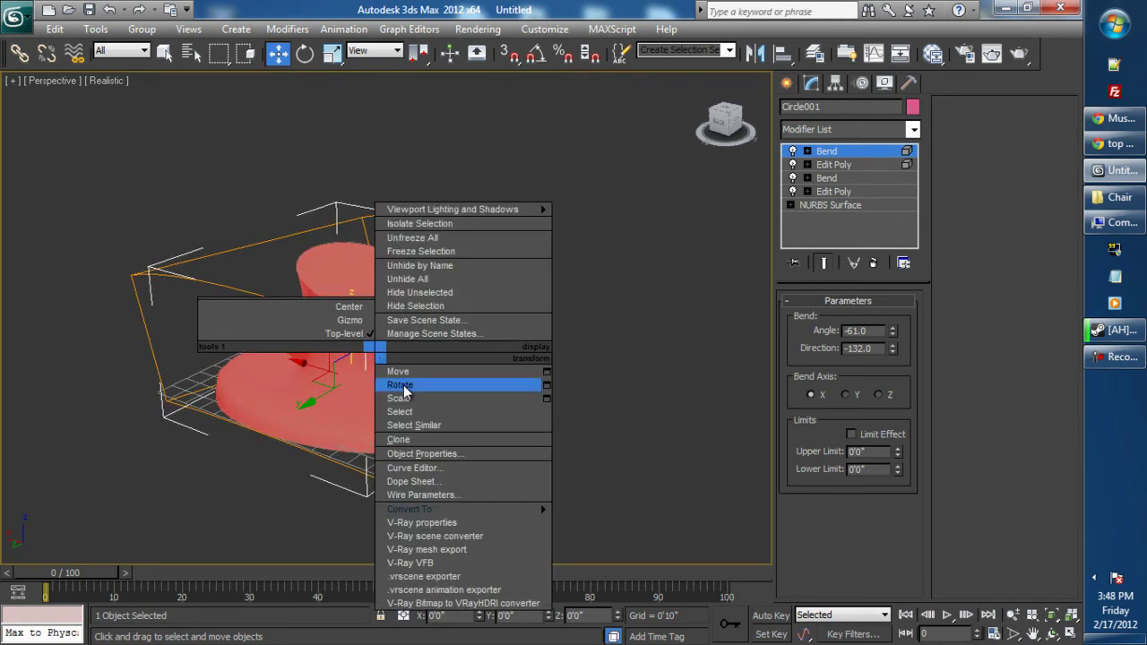
left_click(414, 440)
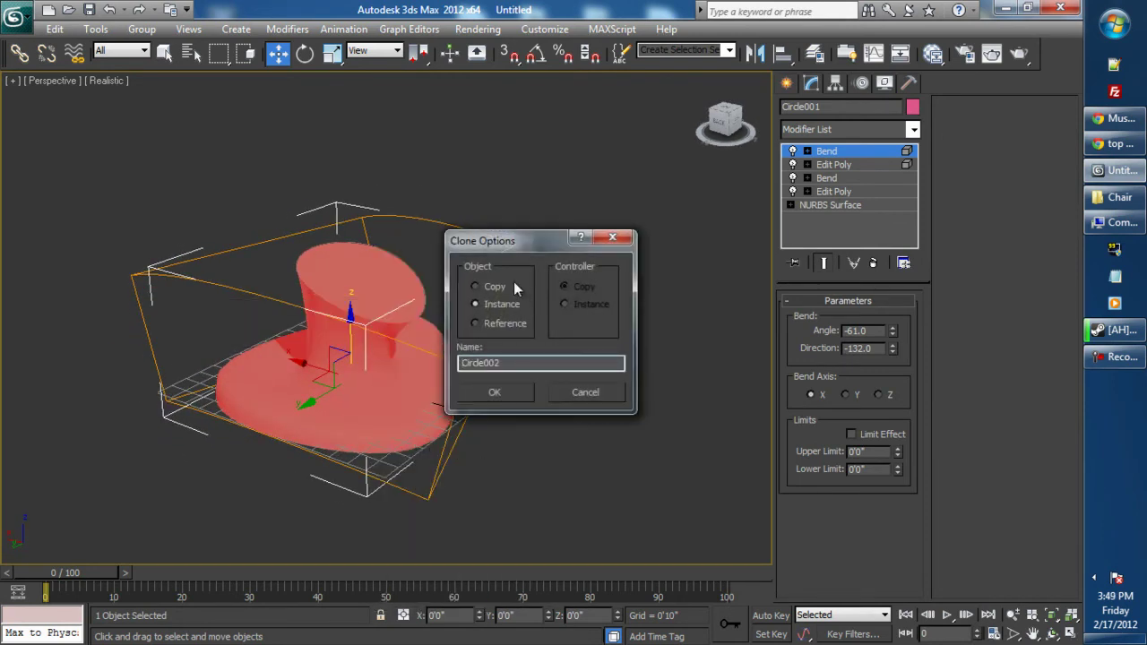
left_click(497, 392)
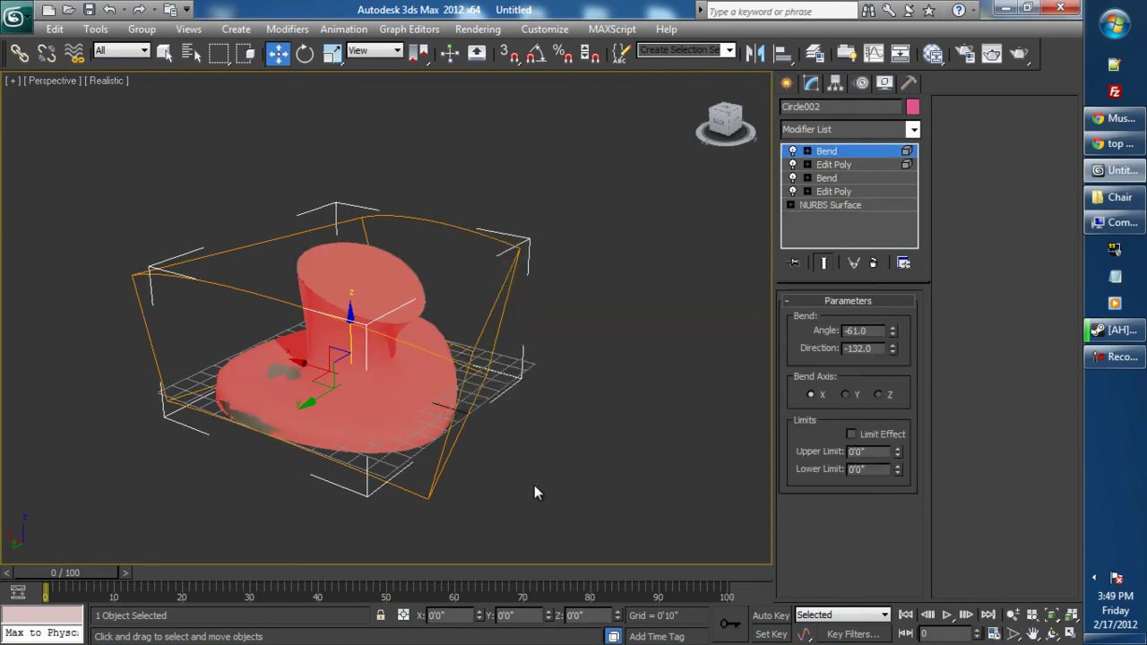
mouse_move(534, 485)
middle_mouse_down("alt")
mouse_move(534, 457)
mouse_move(506, 459)
middle_mouse_up("alt")
- Add an Edit Poly modifier to the cloned hat and flip the normals of all its elements
left_click(913, 131)
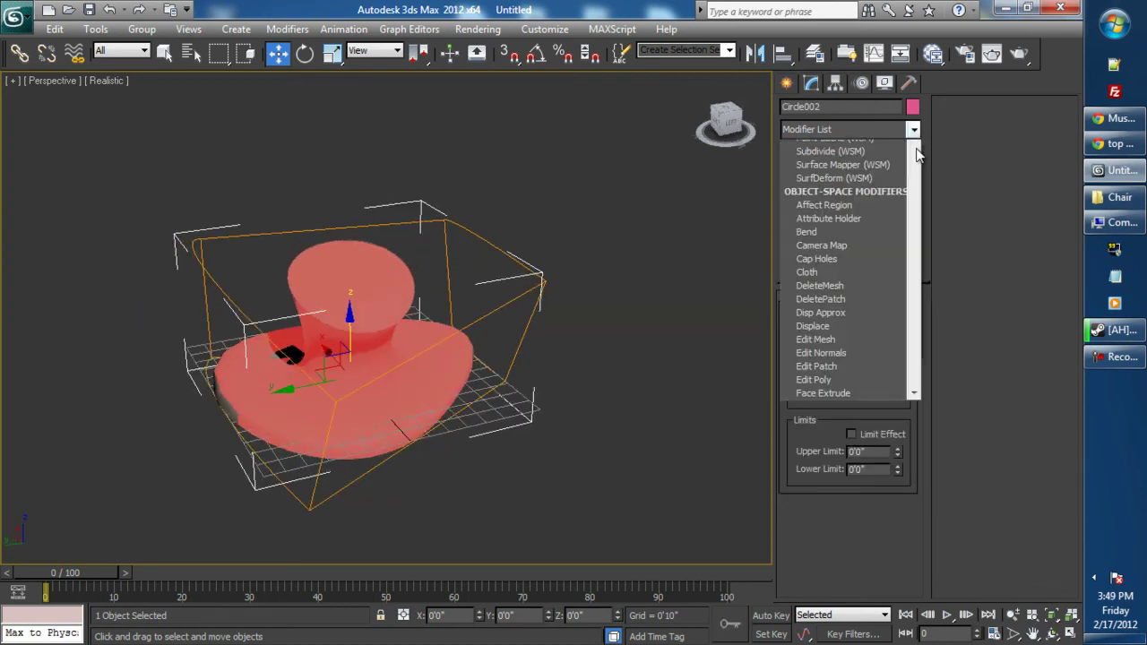
left_click_drag(915, 181, 914, 257)
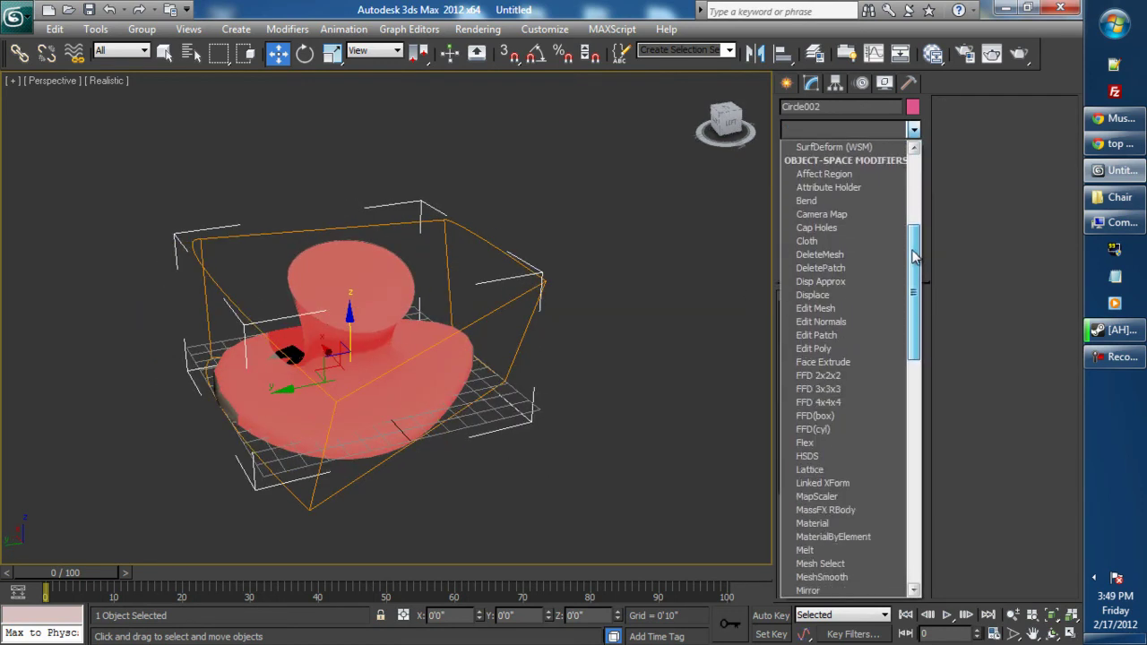
left_click(851, 349)
left_click(886, 432)
key("ctrl+a")
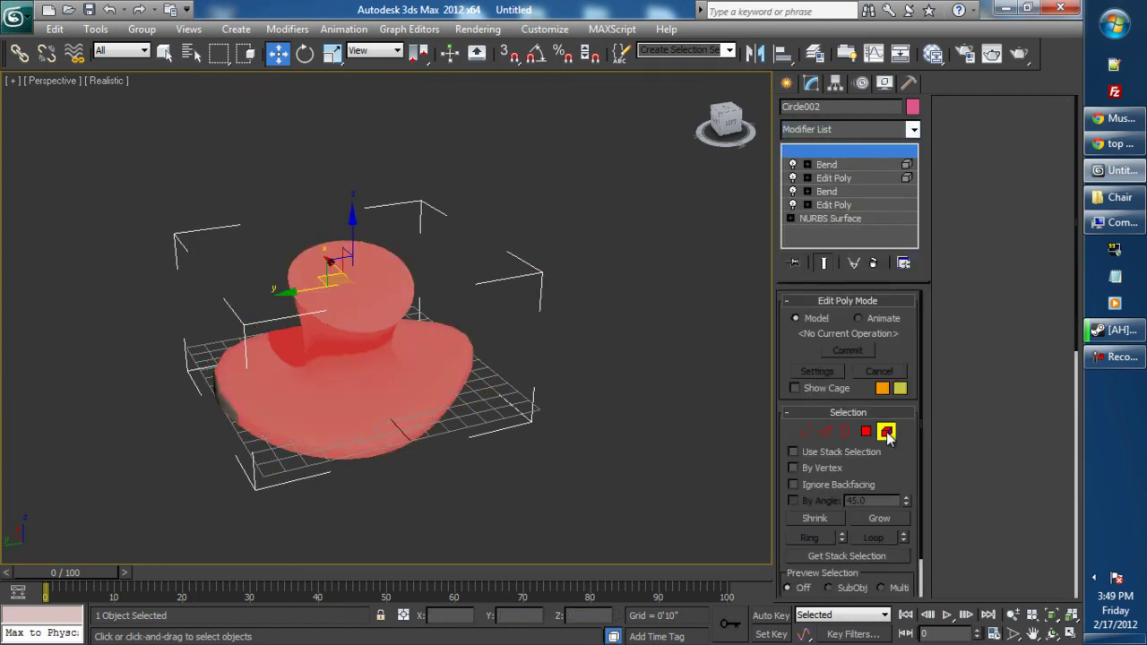
left_click(1037, 146)
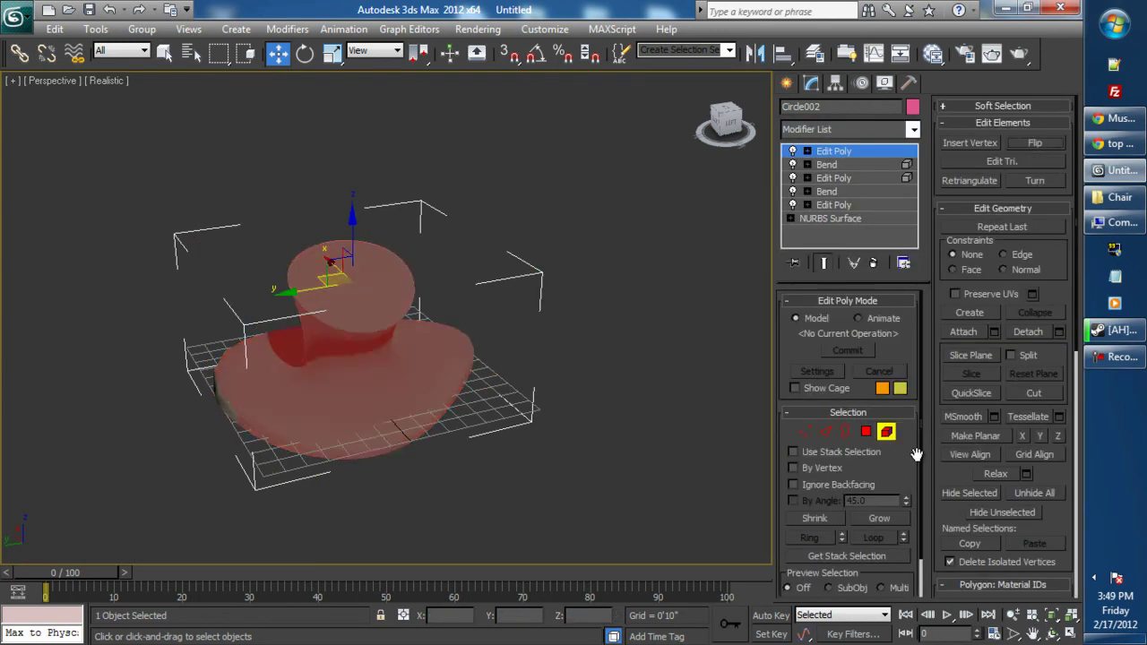
- Examine the overlapping hats from below and above, and select the flipped copy to frame it in view
left_click(463, 532)
middle_click_drag(463, 533, 427, 358, "alt")
left_click(428, 359)
scroll(514, 484, "up", 5)
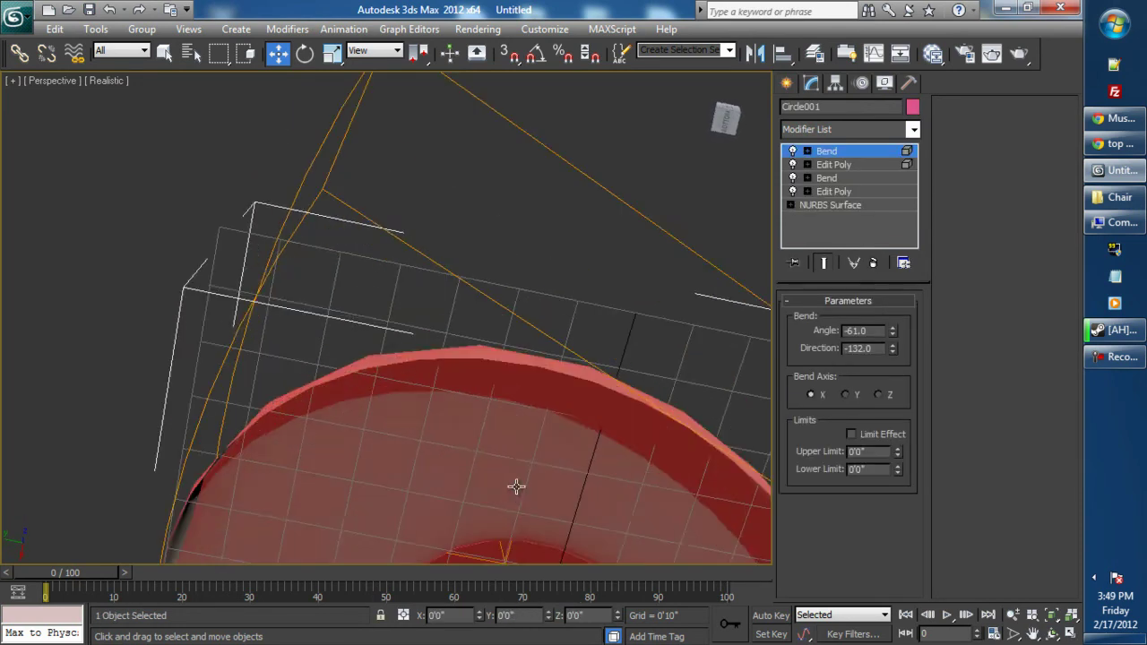
middle_click_drag(503, 466, 553, 5, "alt")
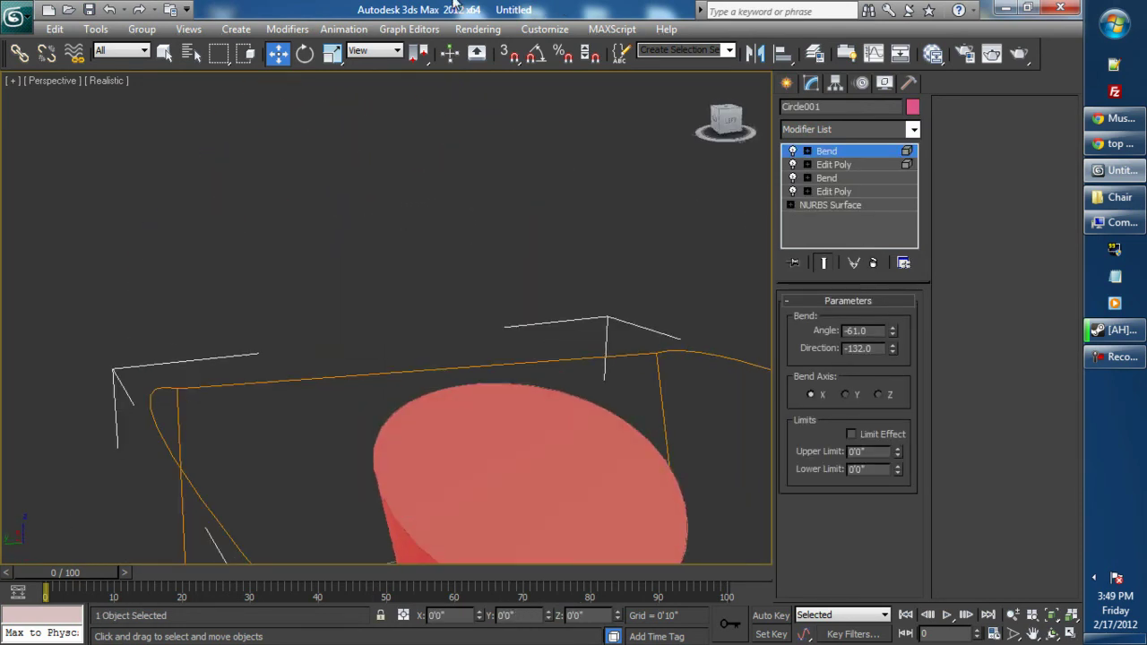
scroll(472, 353, "down", 5)
middle_click_drag(472, 353, 445, 310)
left_click(458, 397)
middle_click_drag(496, 414, 558, 403, "alt")
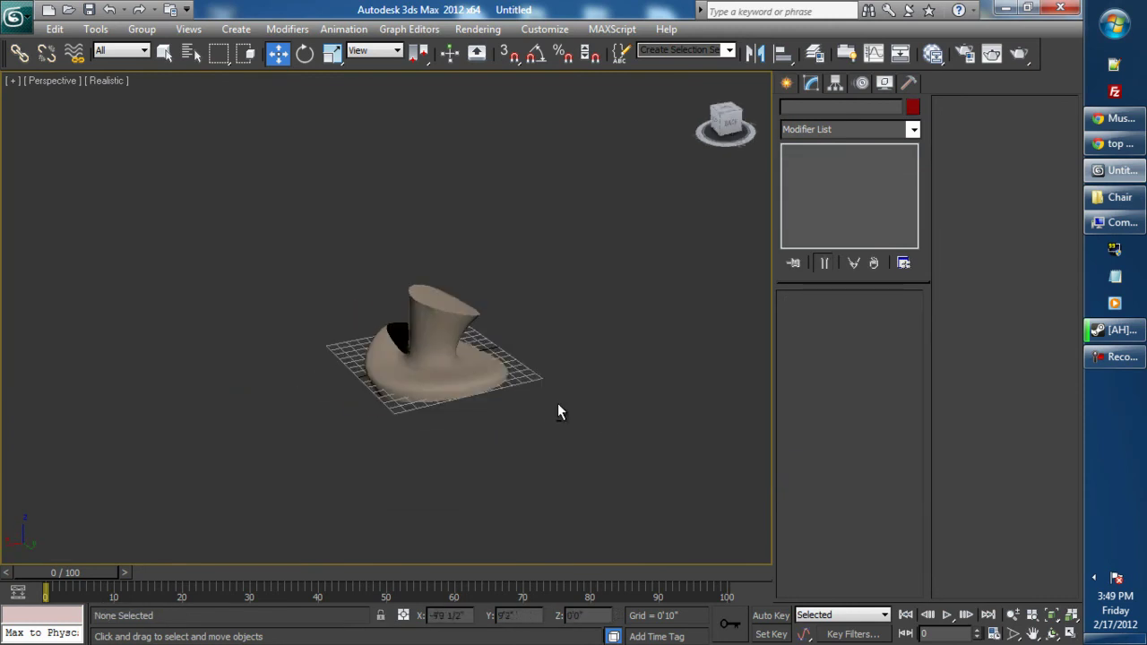
left_click(444, 361)
key("z")
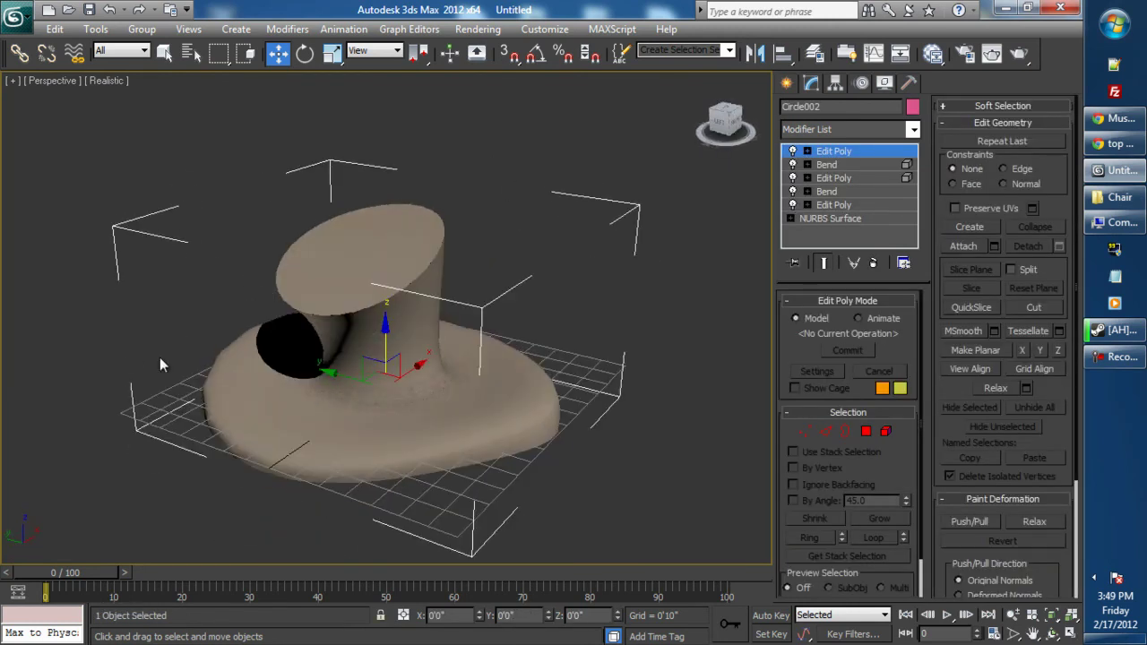